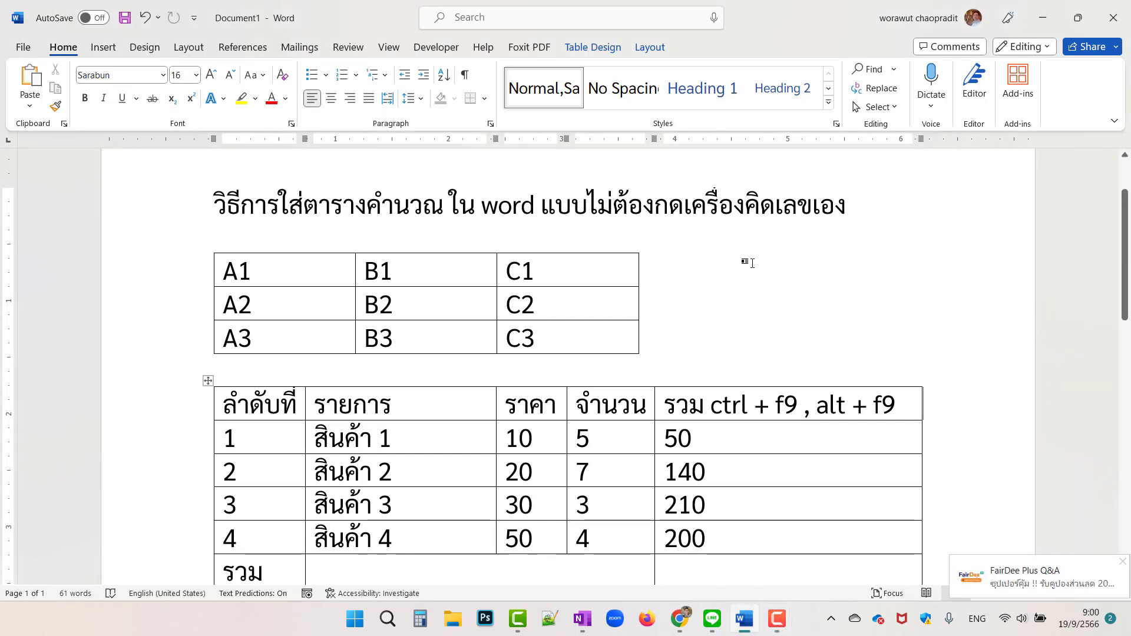
Explore the table insertion options from inside the table, closing them without changes.
left_click(747, 262)
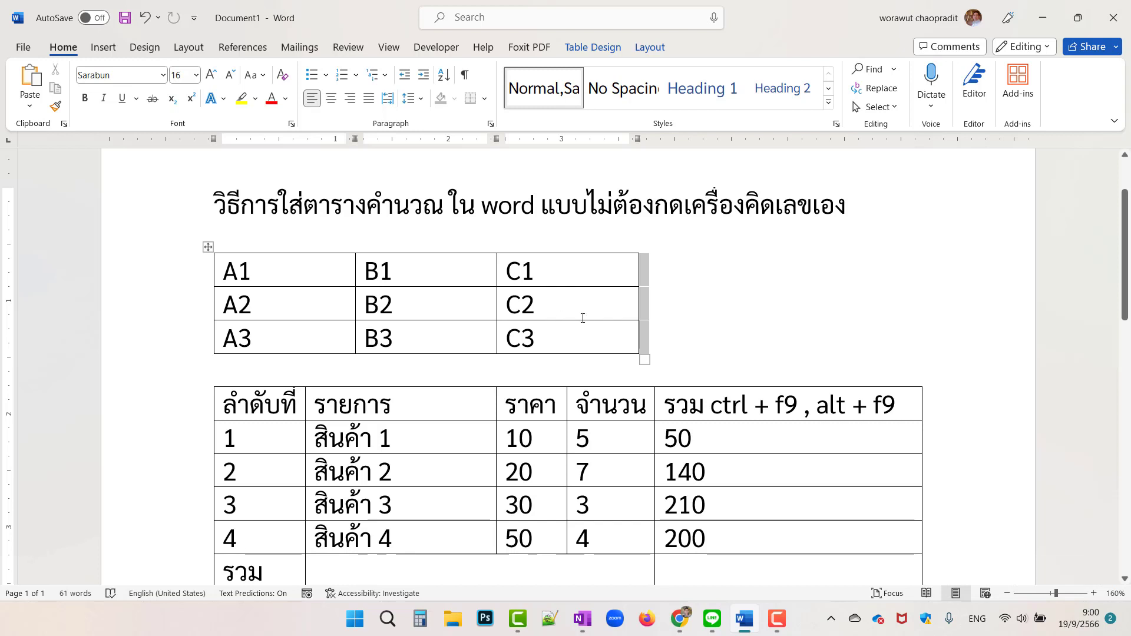
left_click(109, 52)
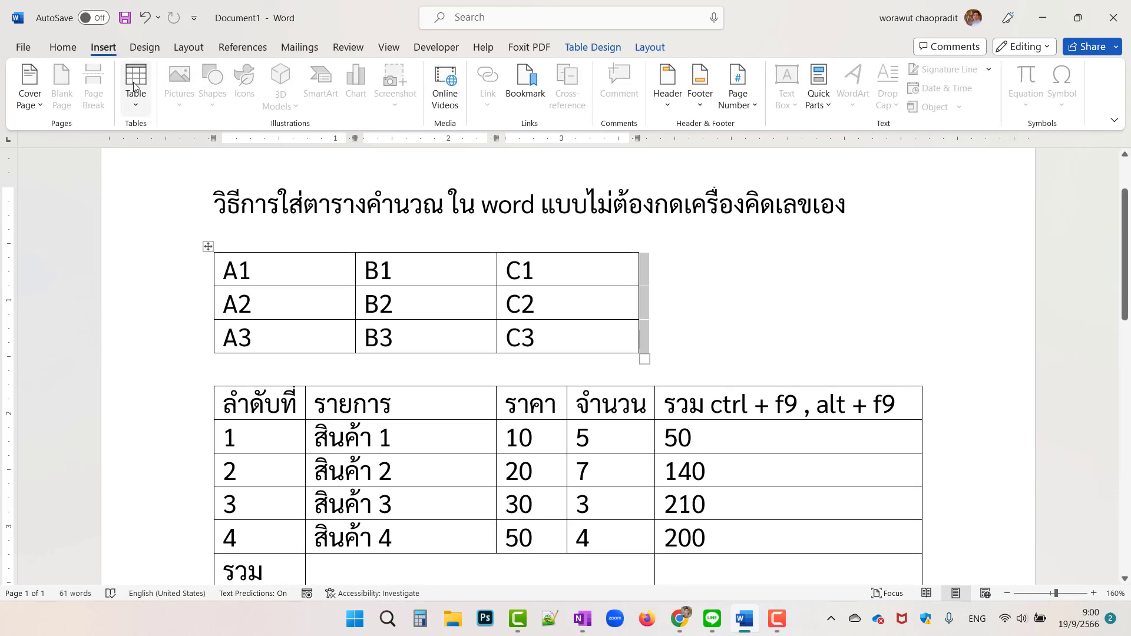
left_click(136, 86)
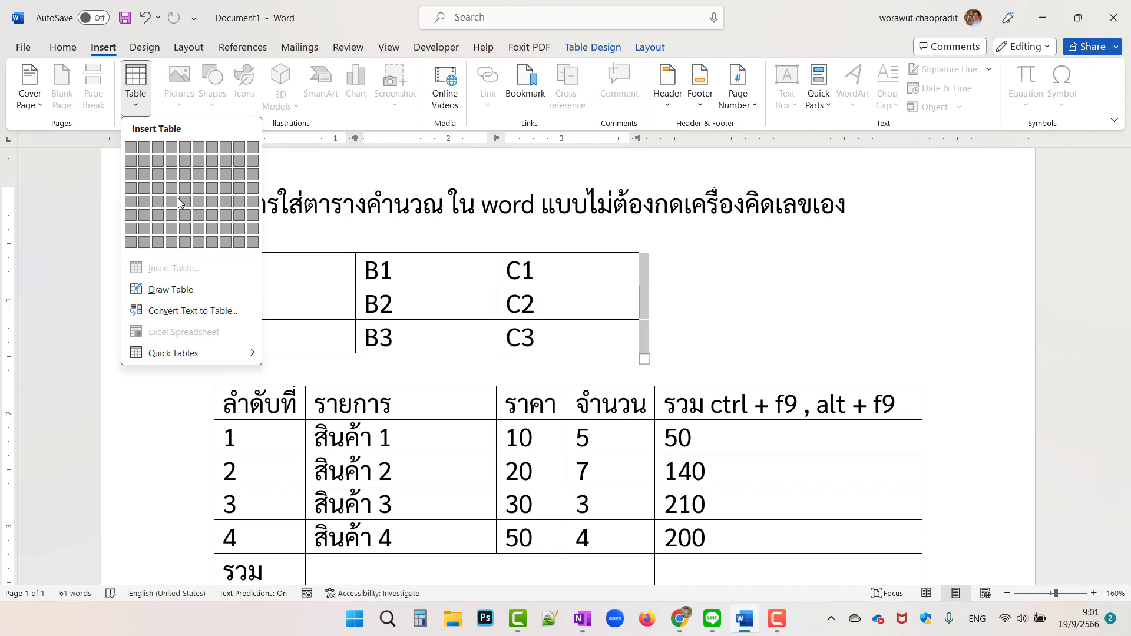
left_click(711, 325)
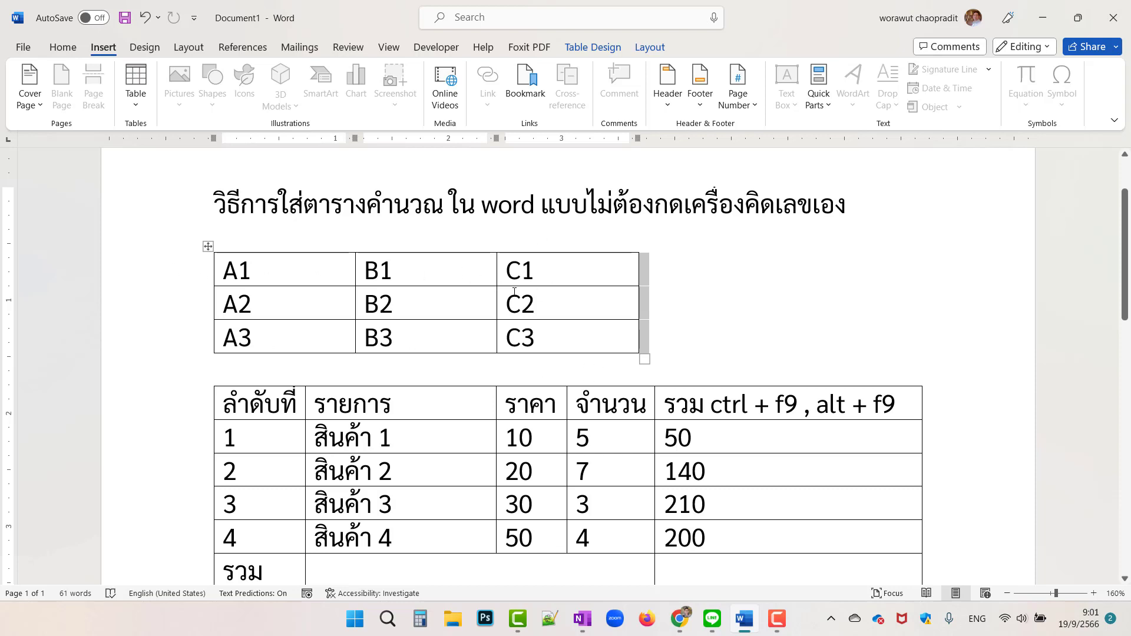
scroll(715, 304, "down", 2)
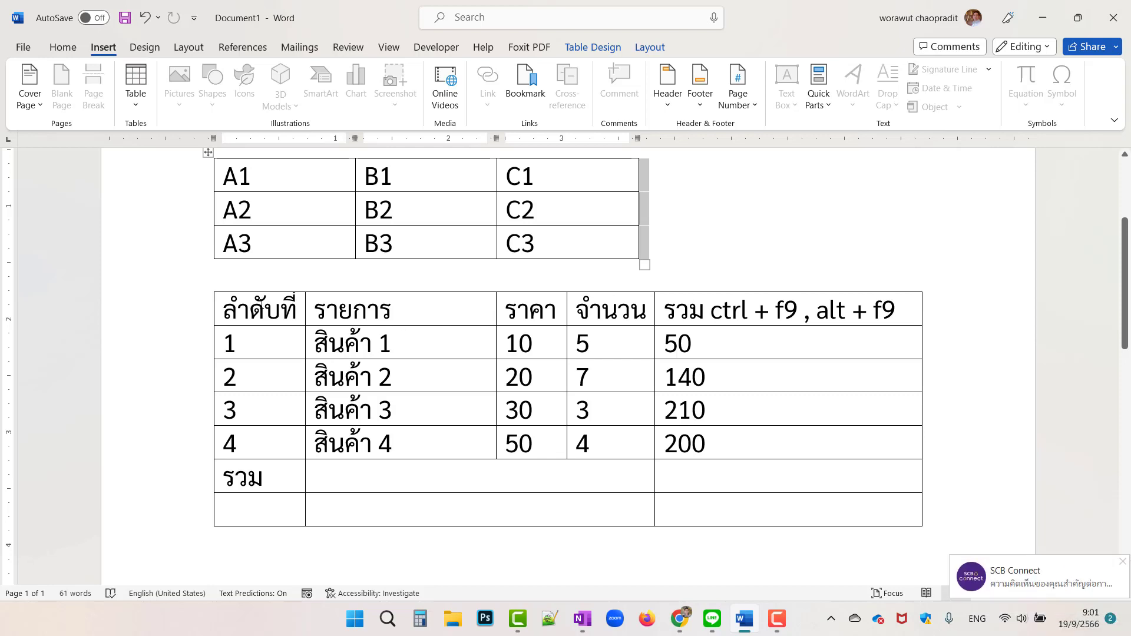
Check the header cells, then open the total cell's Formula dialog and close it unused.
left_click(368, 310)
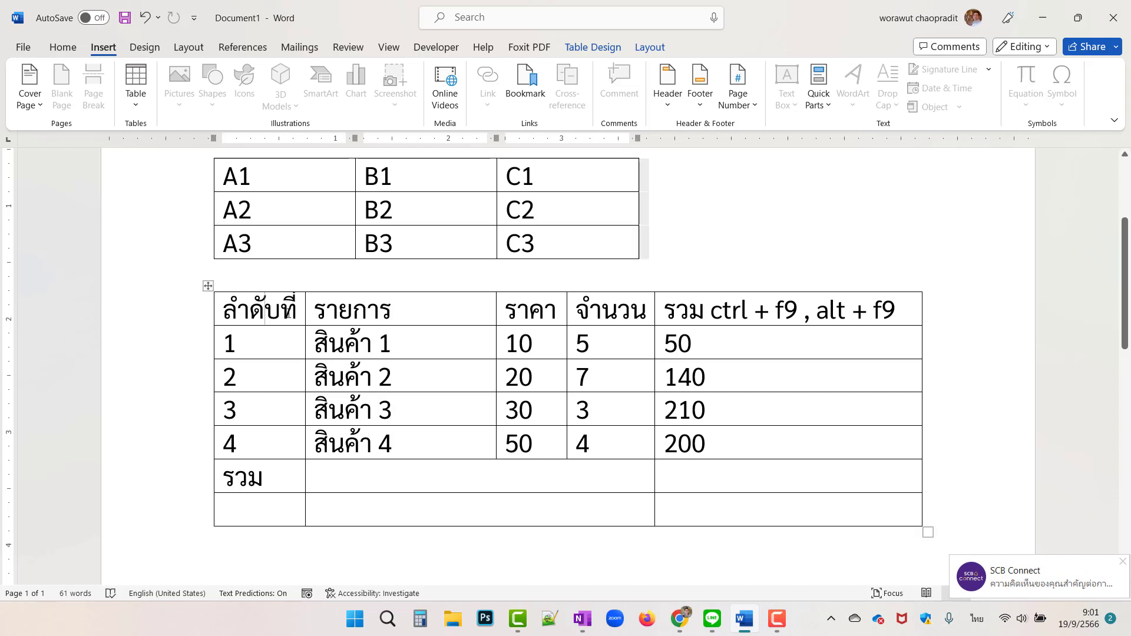
left_click(518, 312)
left_click(619, 306)
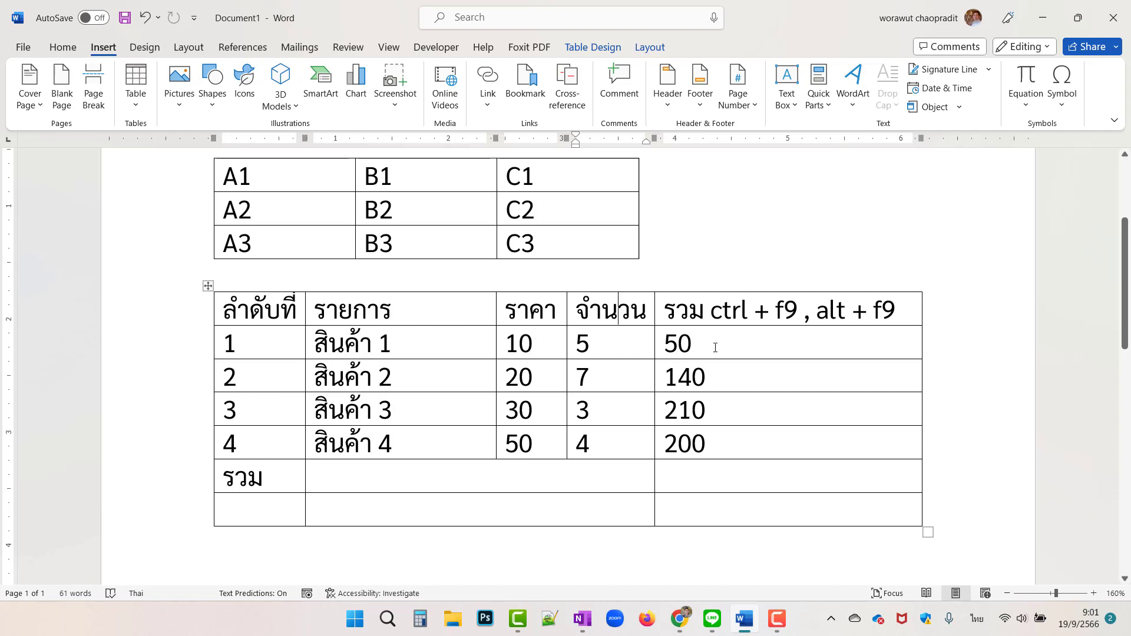
left_click(677, 478)
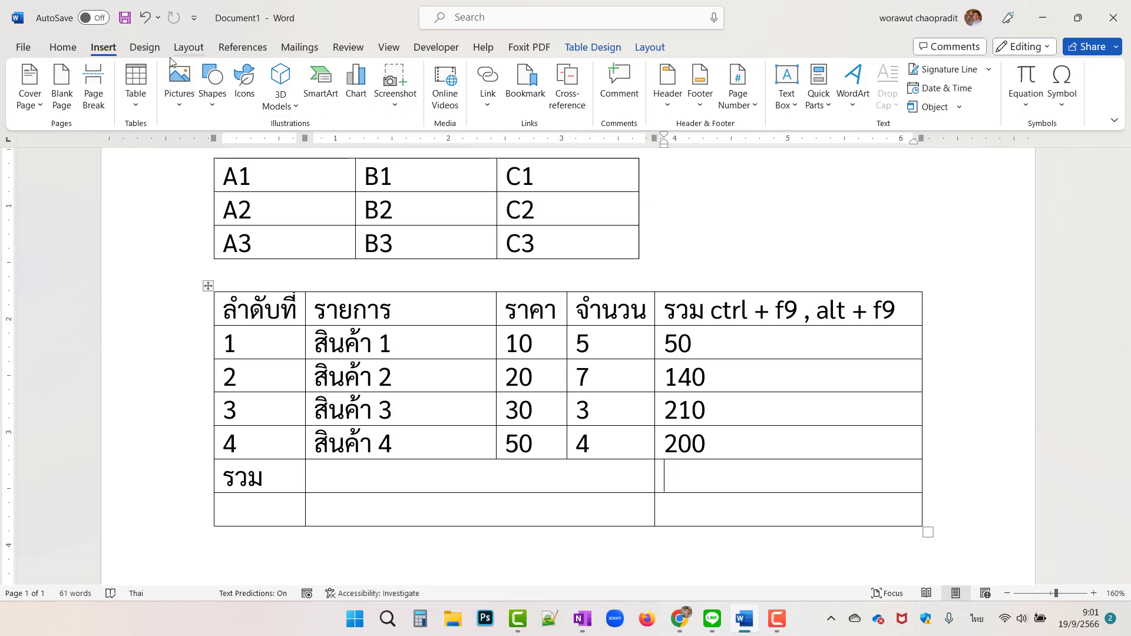
left_click(651, 47)
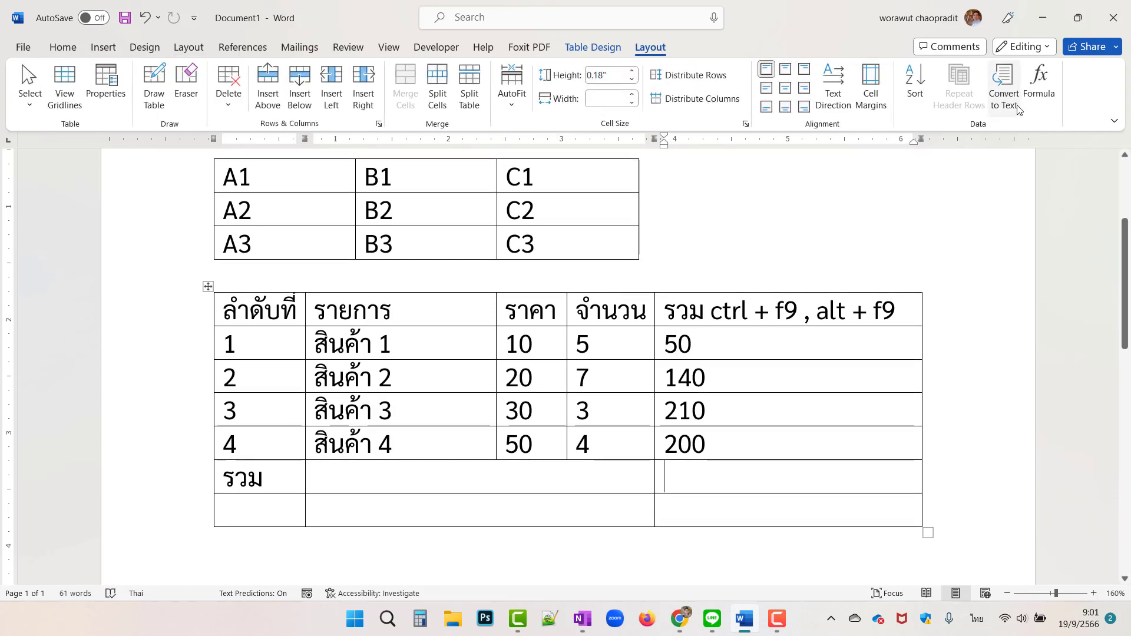
left_click(1039, 85)
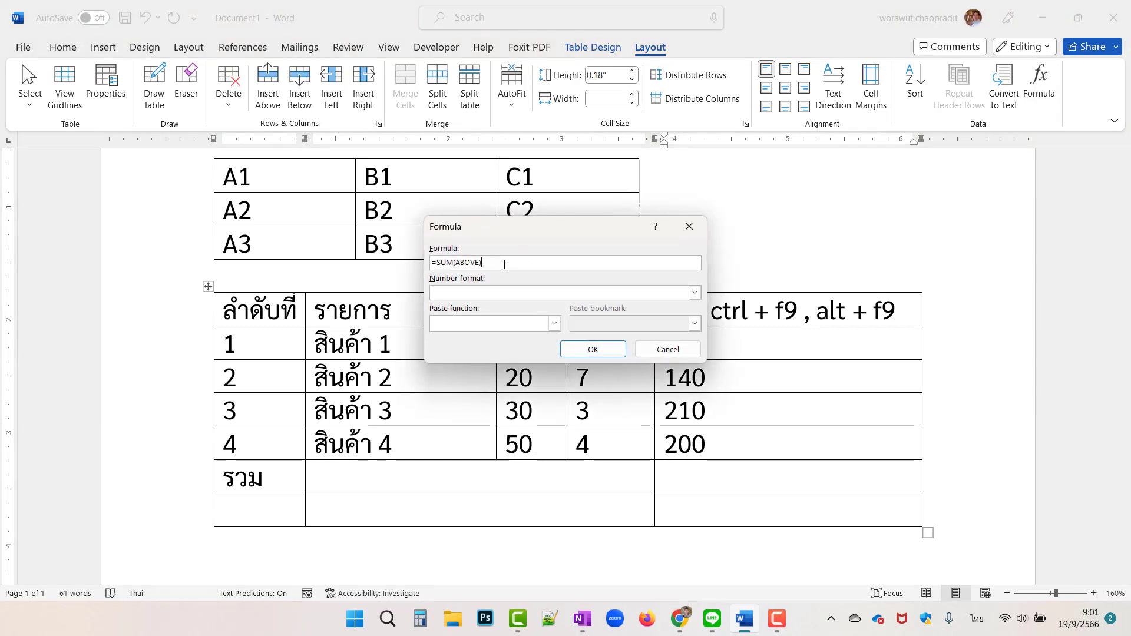
left_click(689, 226)
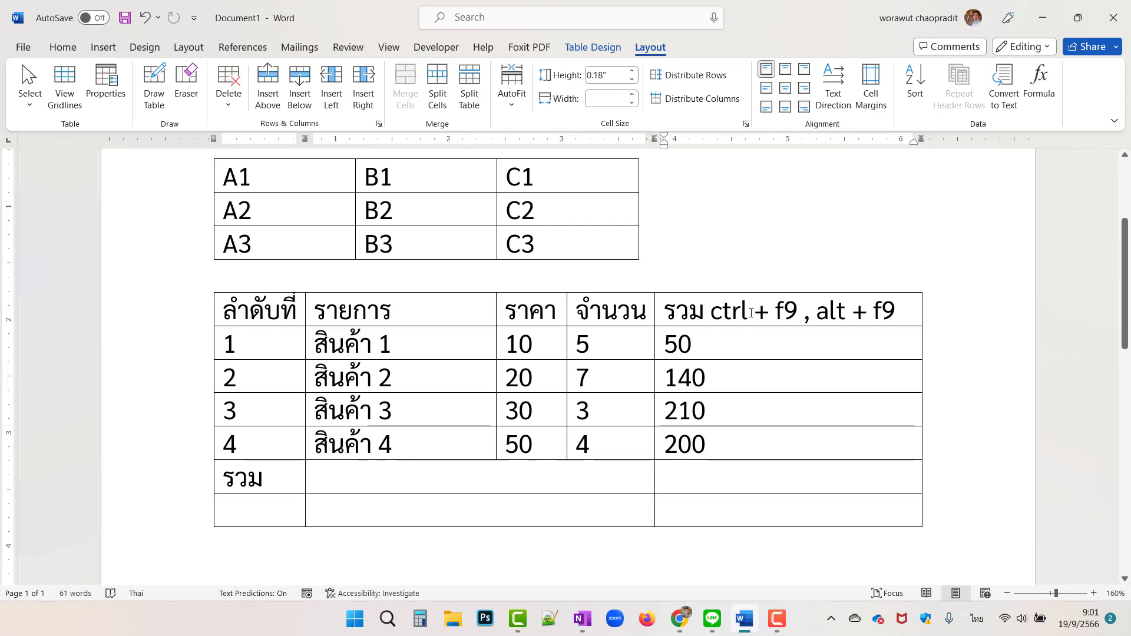
Insert and remove an empty Ctrl+F9 field in the total cell, then reveal all field codes with Alt+F9.
left_click_drag(711, 311, 802, 313)
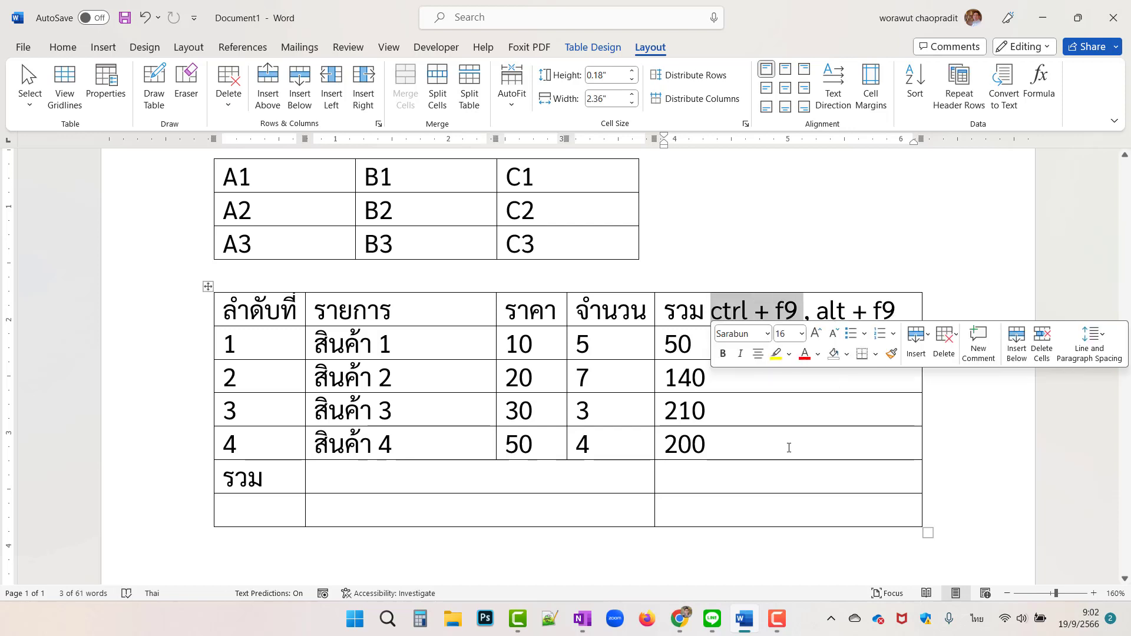
left_click(714, 474)
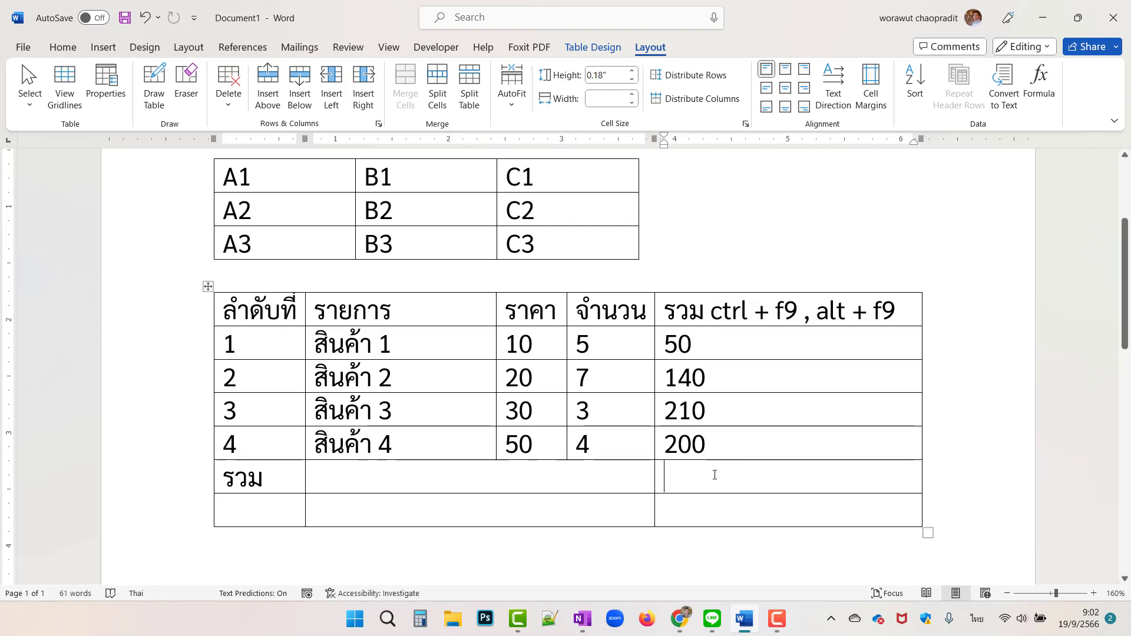
key("ctrl+F9")
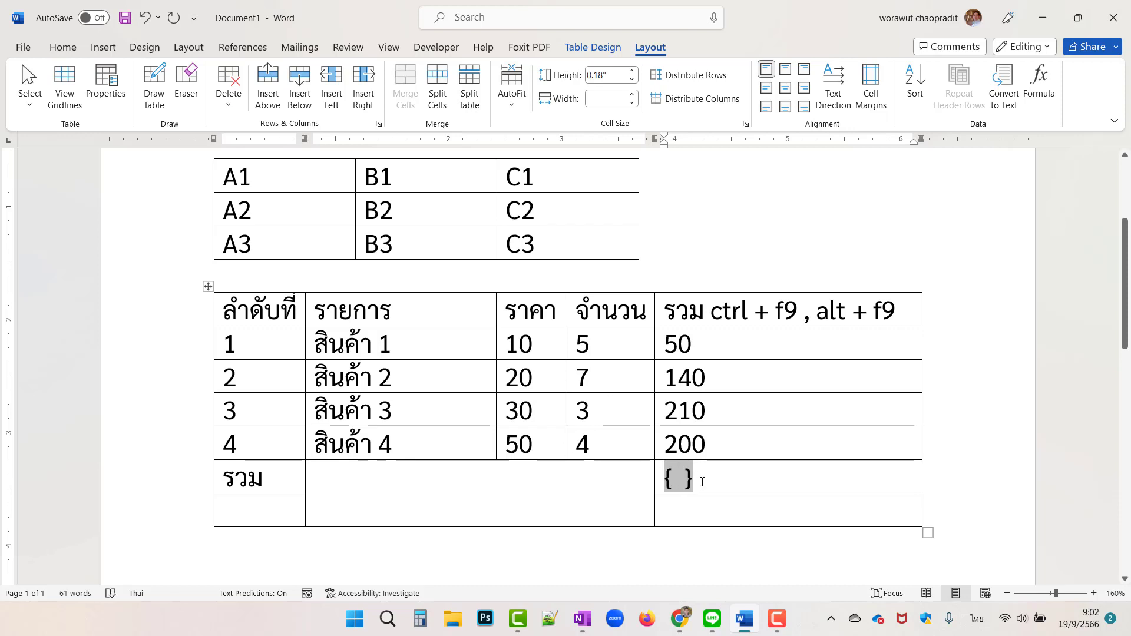
left_click(707, 479)
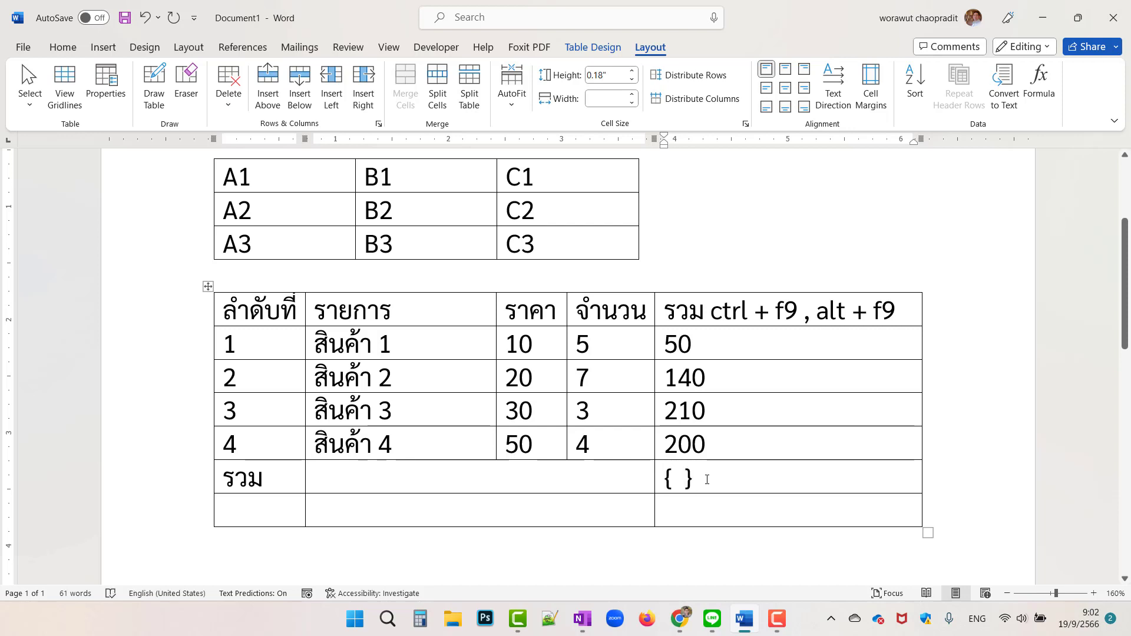
key("BackSpace")
key("BackSpace")
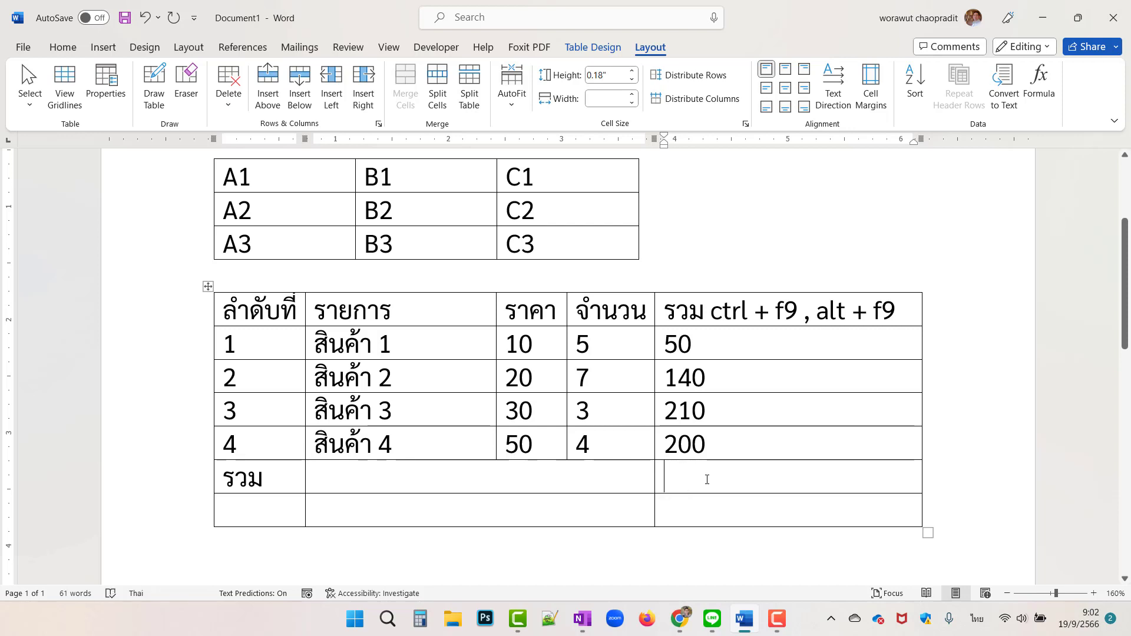
key("ctrl+a")
key("alt+F9")
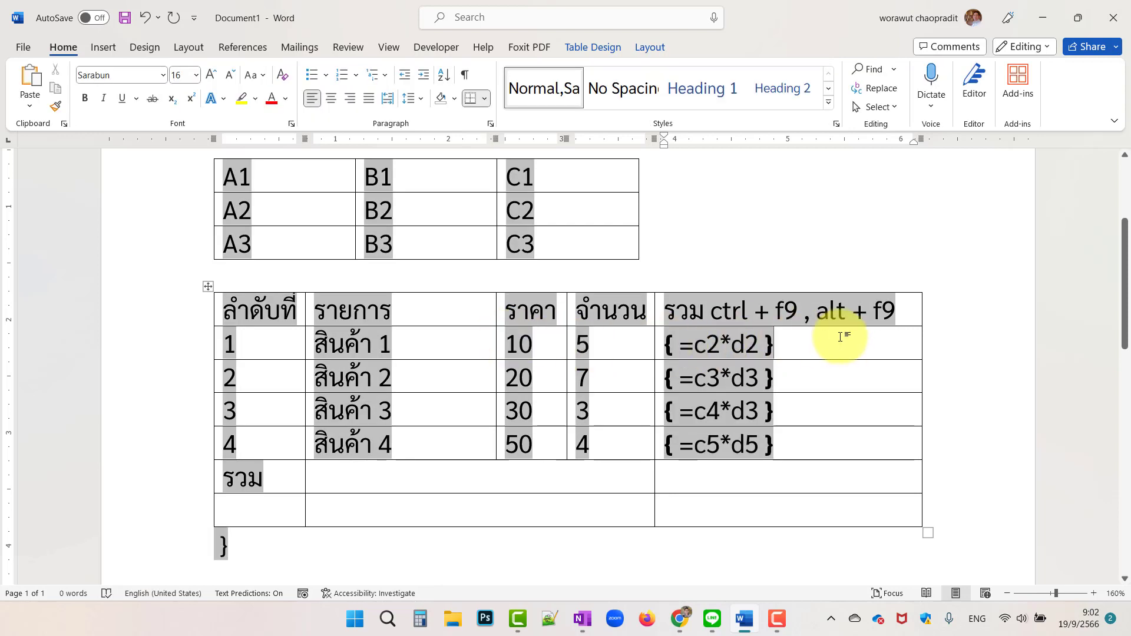
Toggle the total column between its =c2*d2…=c5*d5 formulas and the results 50, 140, 210, 200.
key("ctrl+z")
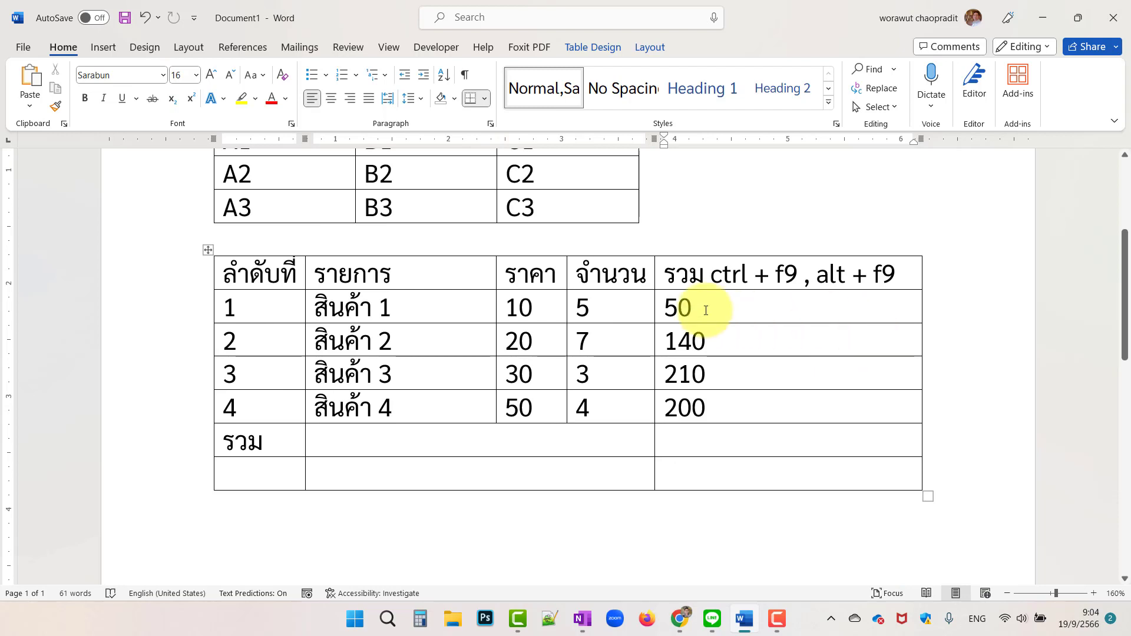
left_click_drag(719, 310, 720, 410)
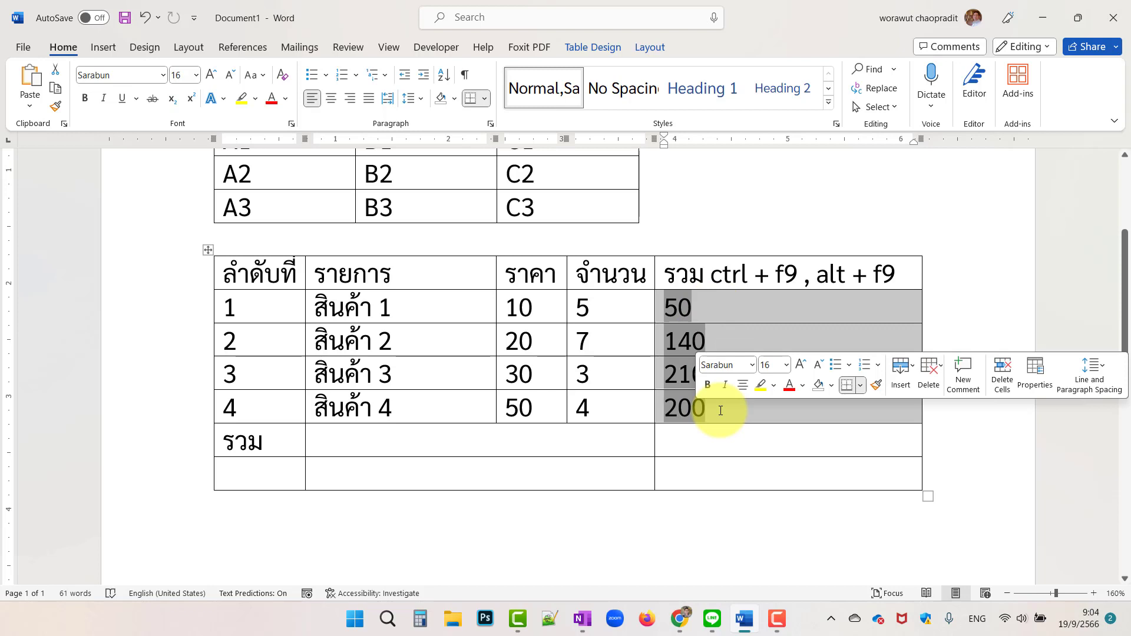
key("alt+F9")
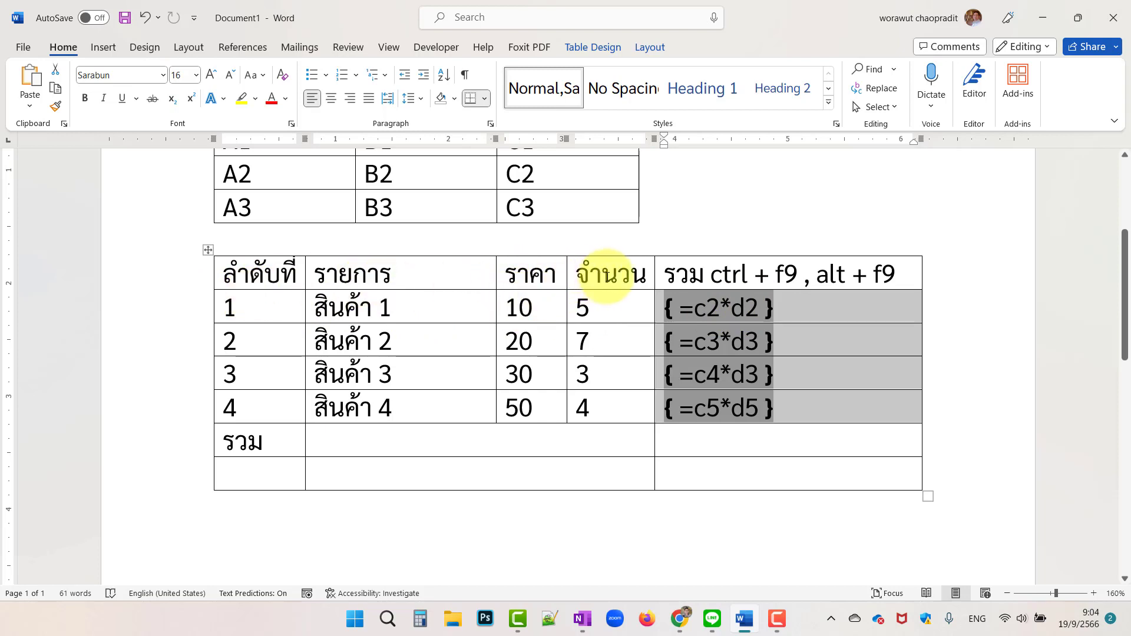
left_click(784, 306)
left_click(773, 337)
left_click(772, 375)
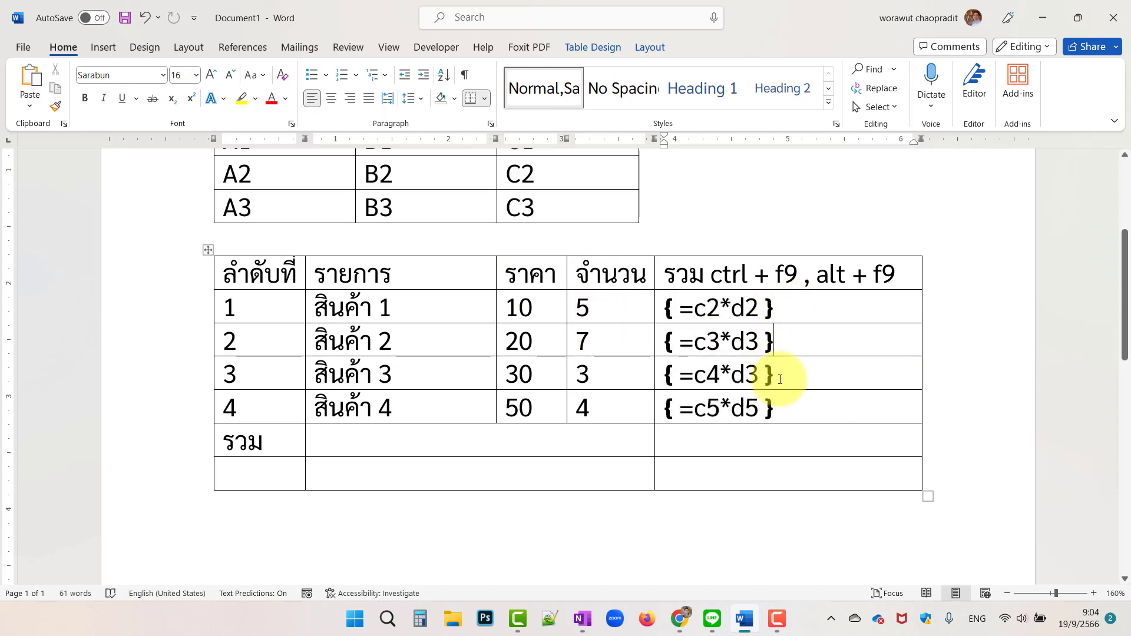
left_click(782, 405)
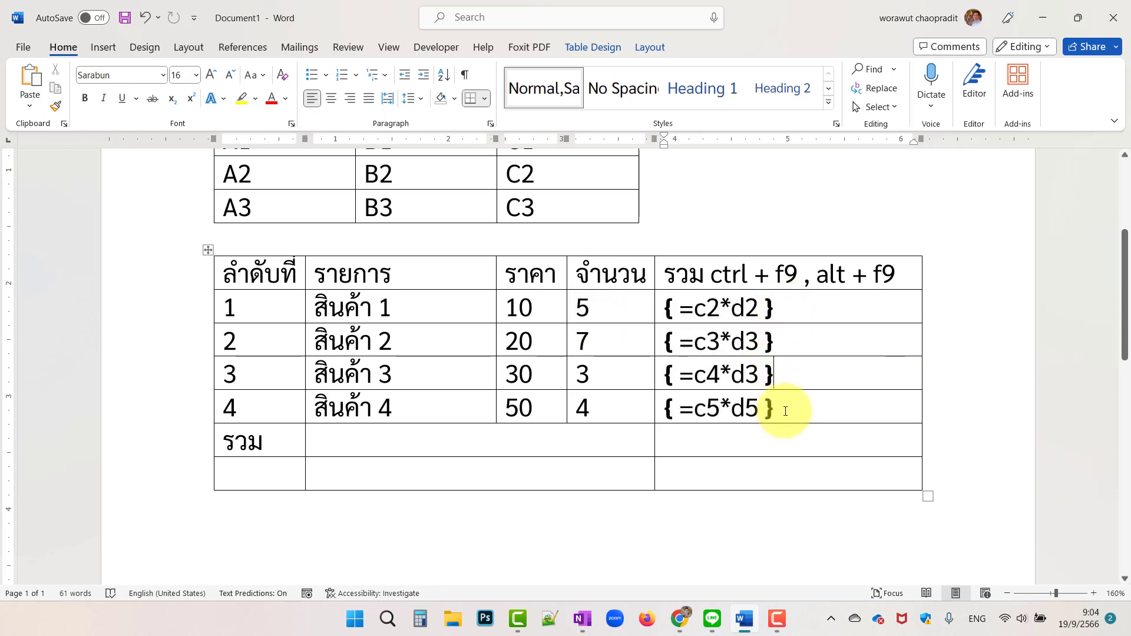
left_click(785, 302)
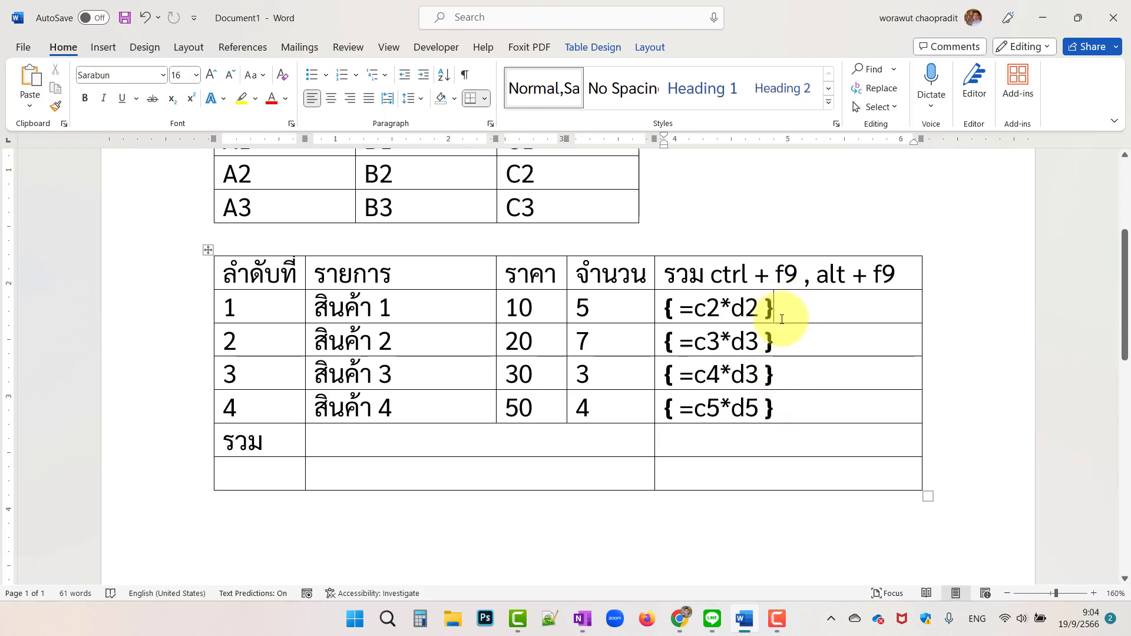
key("alt+F9")
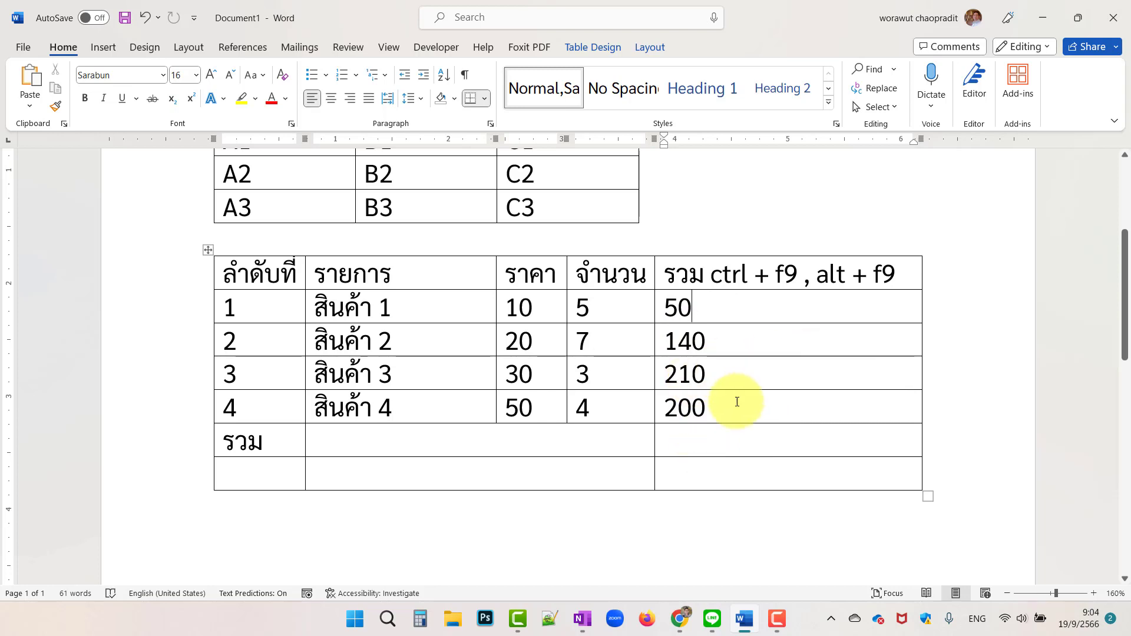
Give the fourth item's =c5*d5 total the #,##0.00 number format so it shows 200.00.
left_click(688, 405)
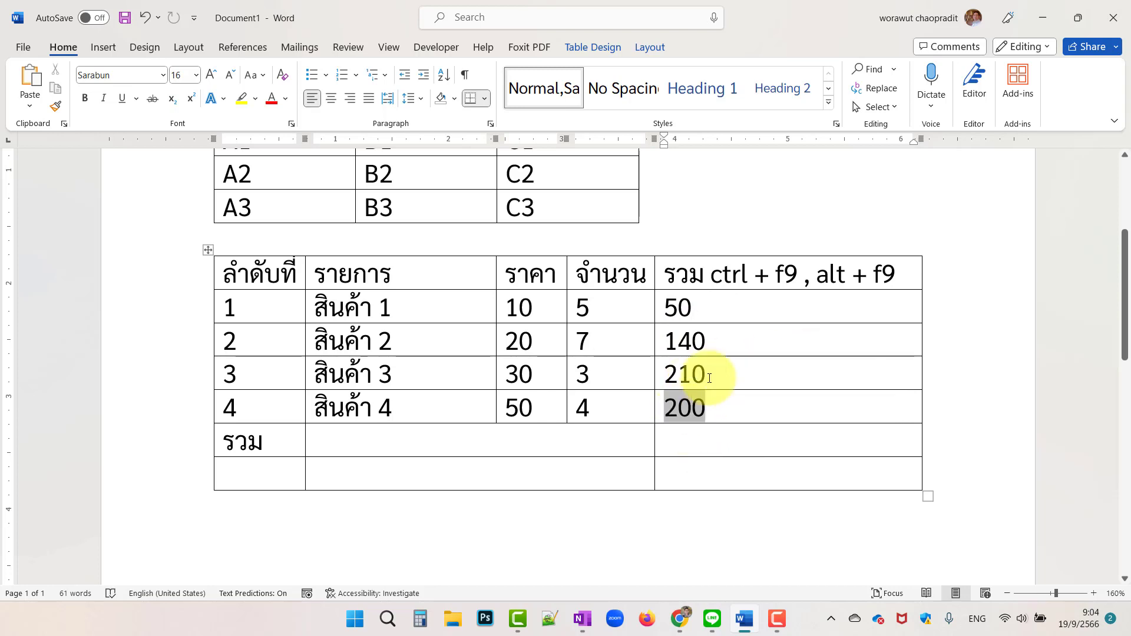
left_click(651, 47)
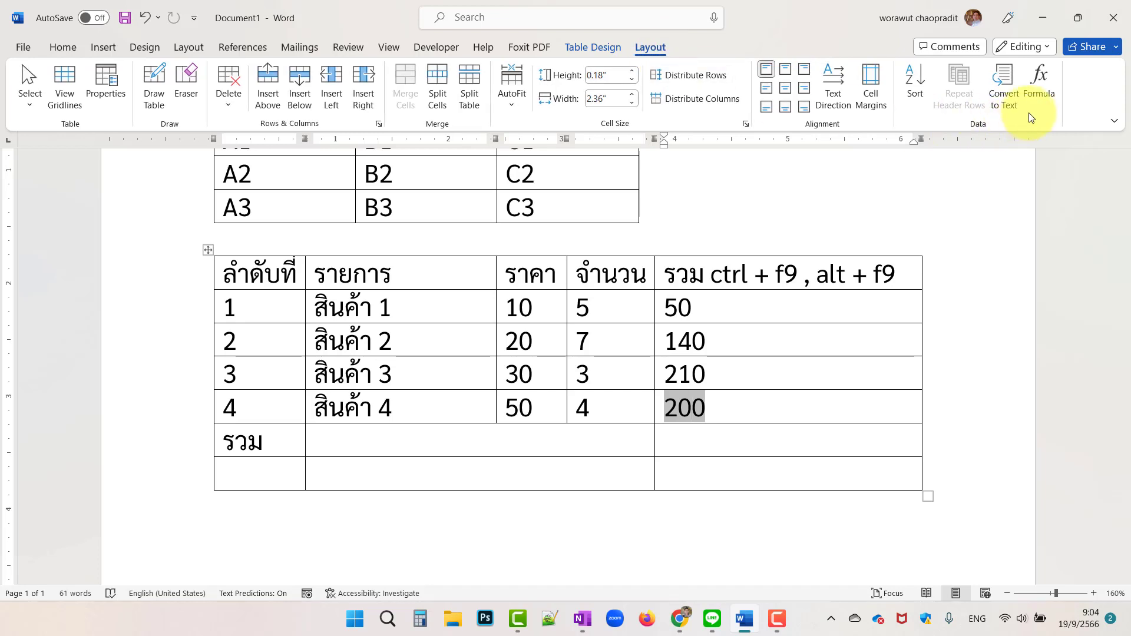
left_click(1039, 84)
type("=c5*d5")
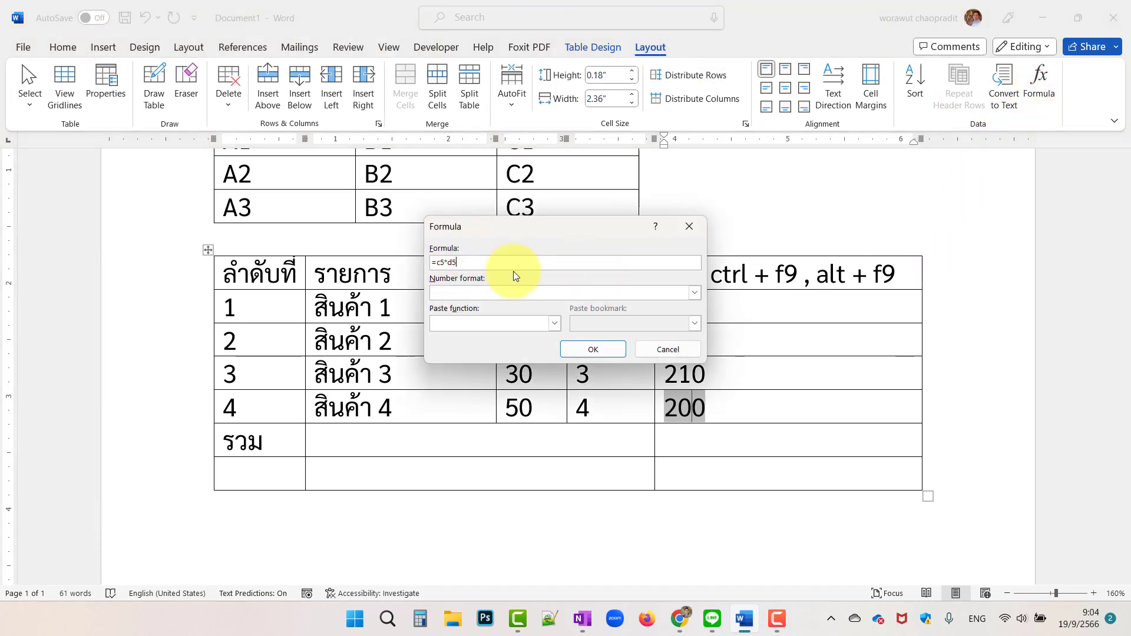
left_click(694, 293)
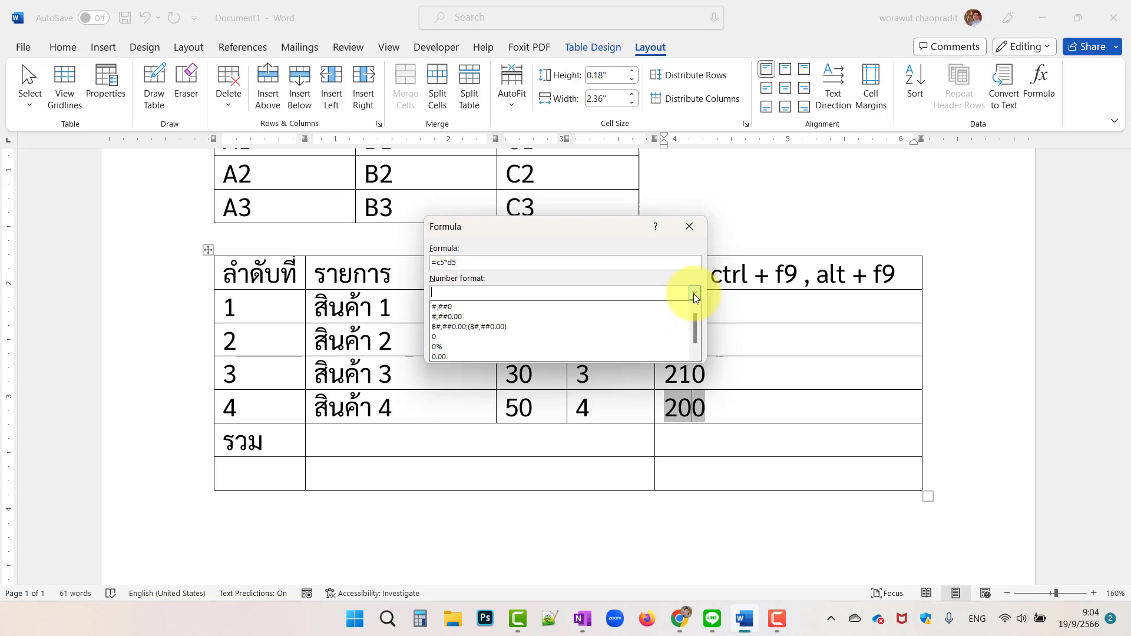
left_click(482, 316)
left_click(606, 346)
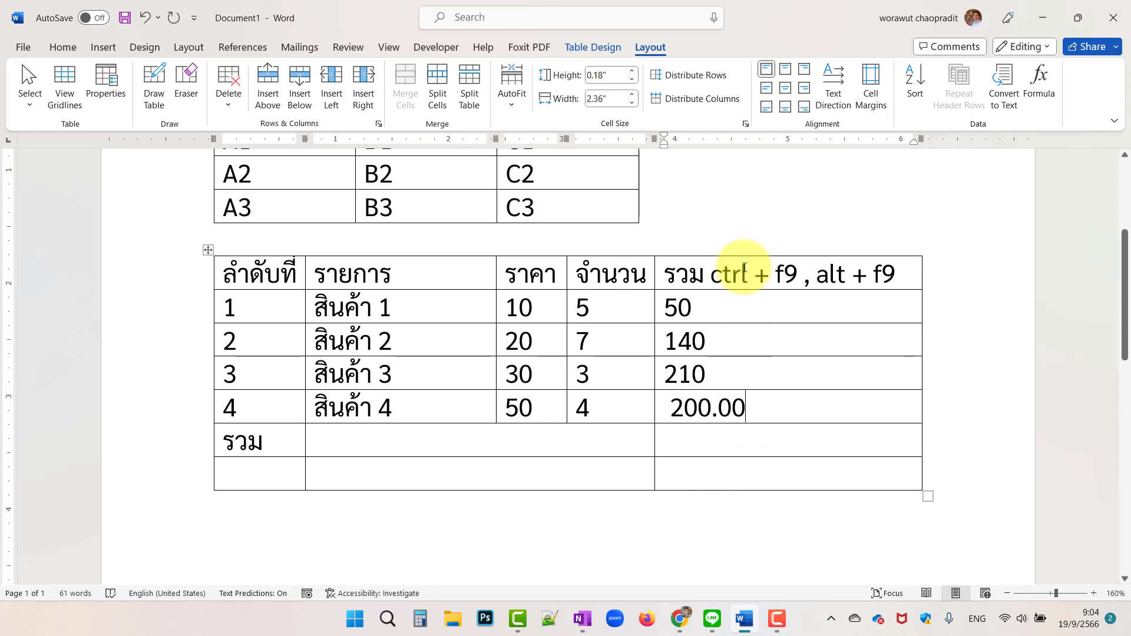
Insert =SUM(ABOVE) in the รวม row's total cell to show the 600 grand total.
left_click(695, 440)
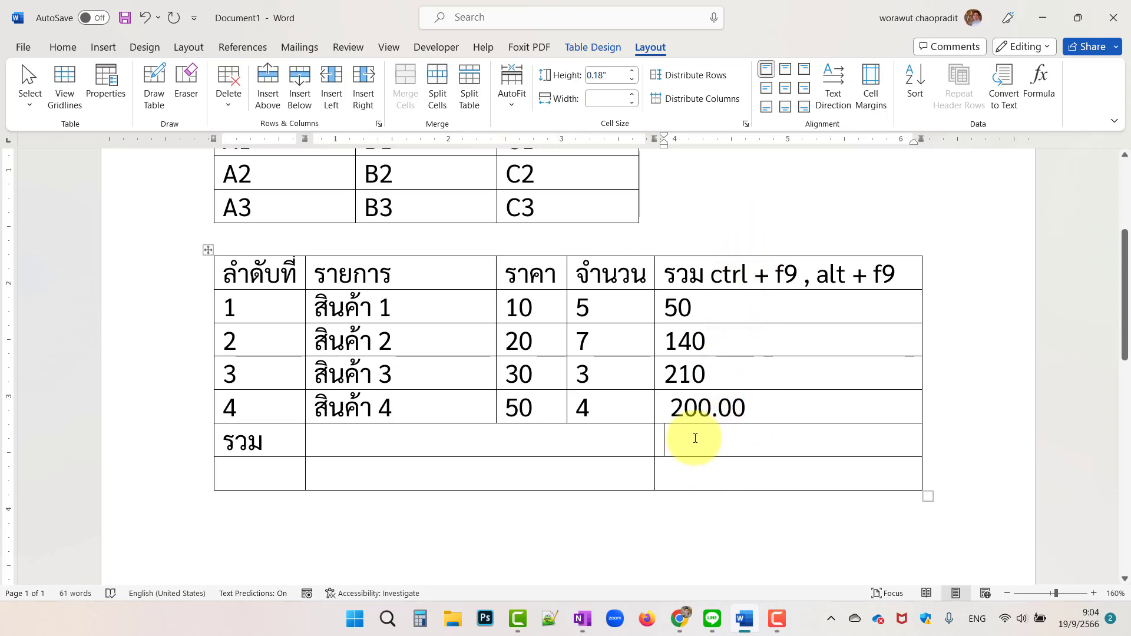
left_click(1039, 82)
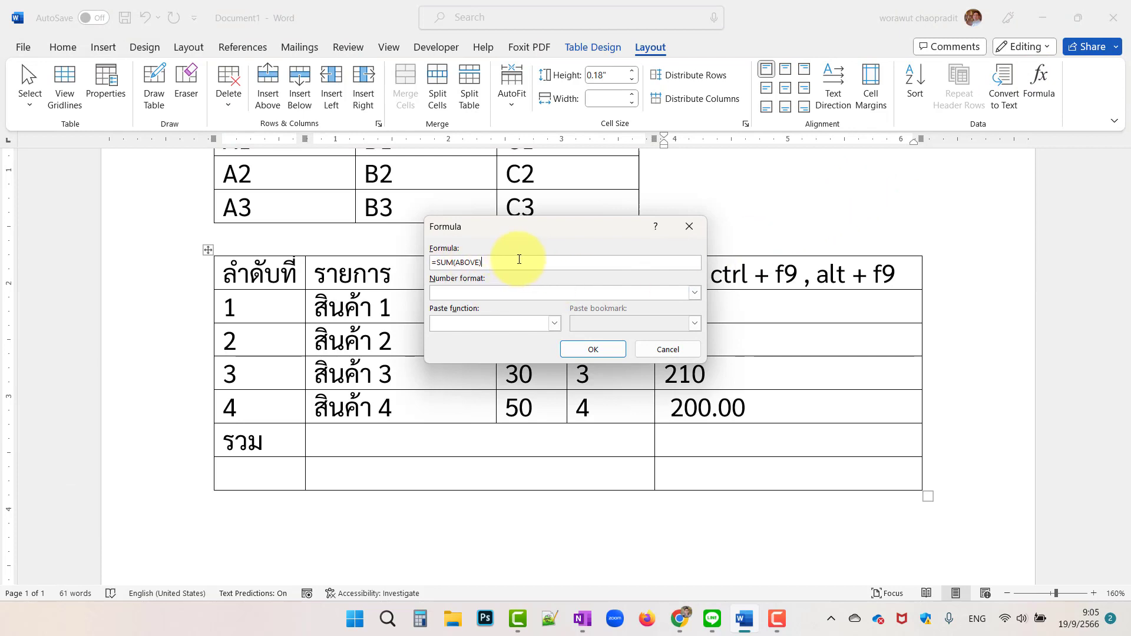
left_click(593, 350)
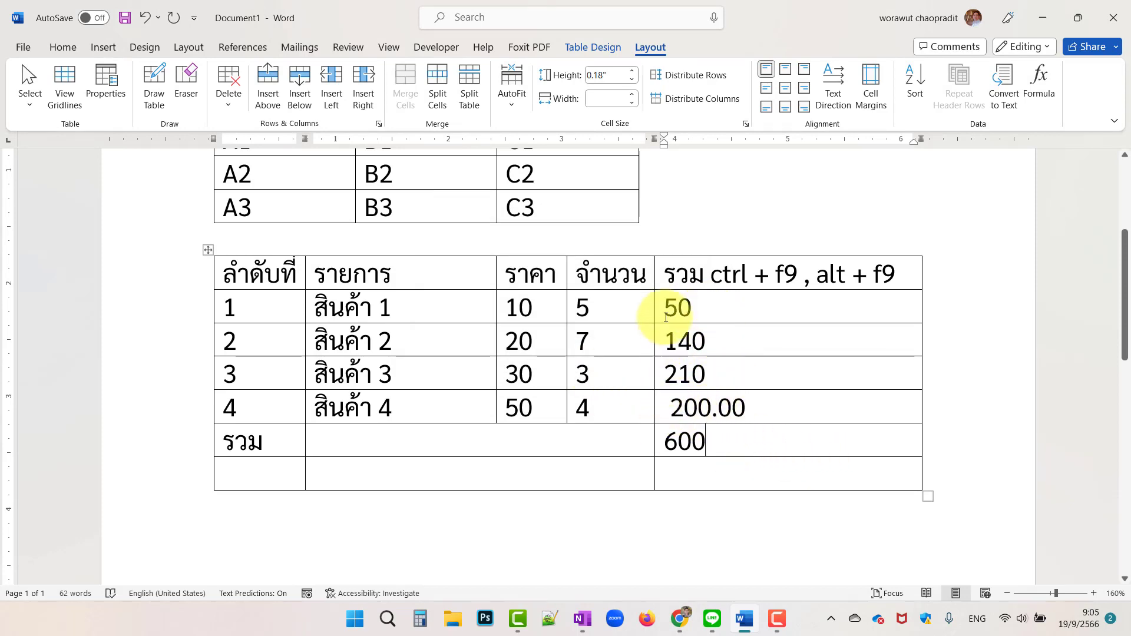
left_click(470, 439)
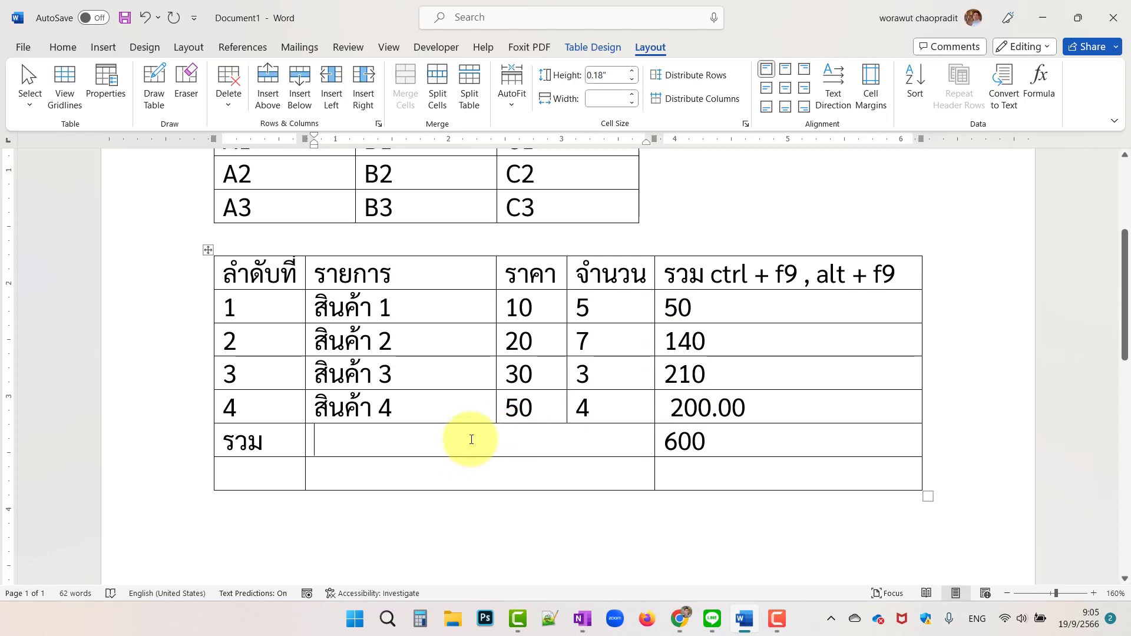
left_click(57, 49)
Apply center alignment to the merged cell beside รวม.
left_click(331, 96)
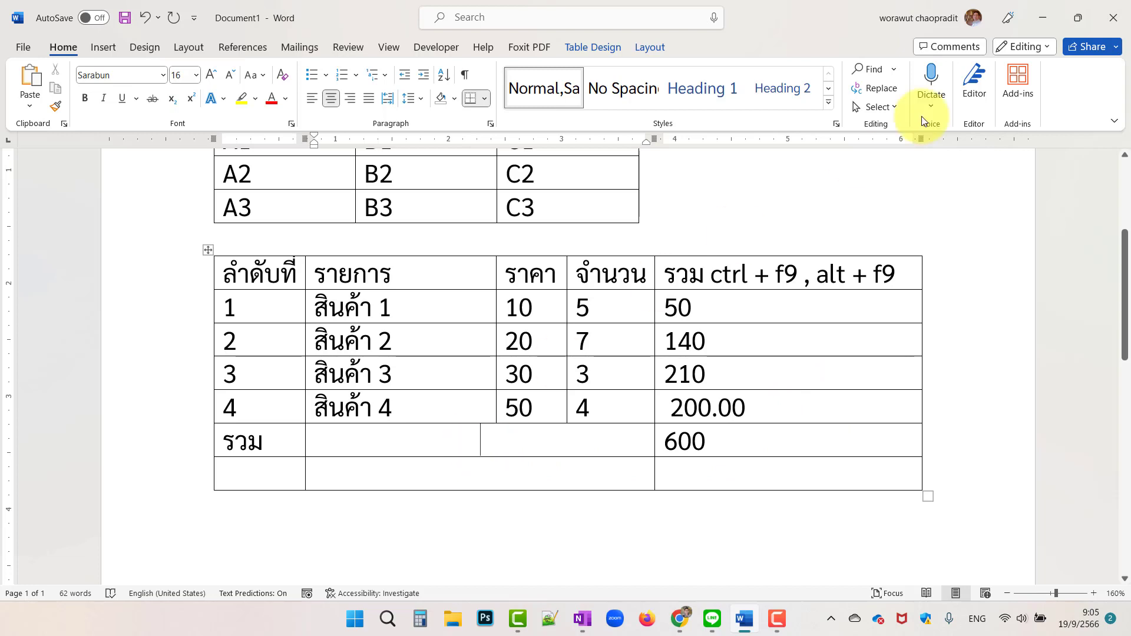
Replace the merged cell's formula with =c6 so it displays the 600 grand total.
left_click(648, 50)
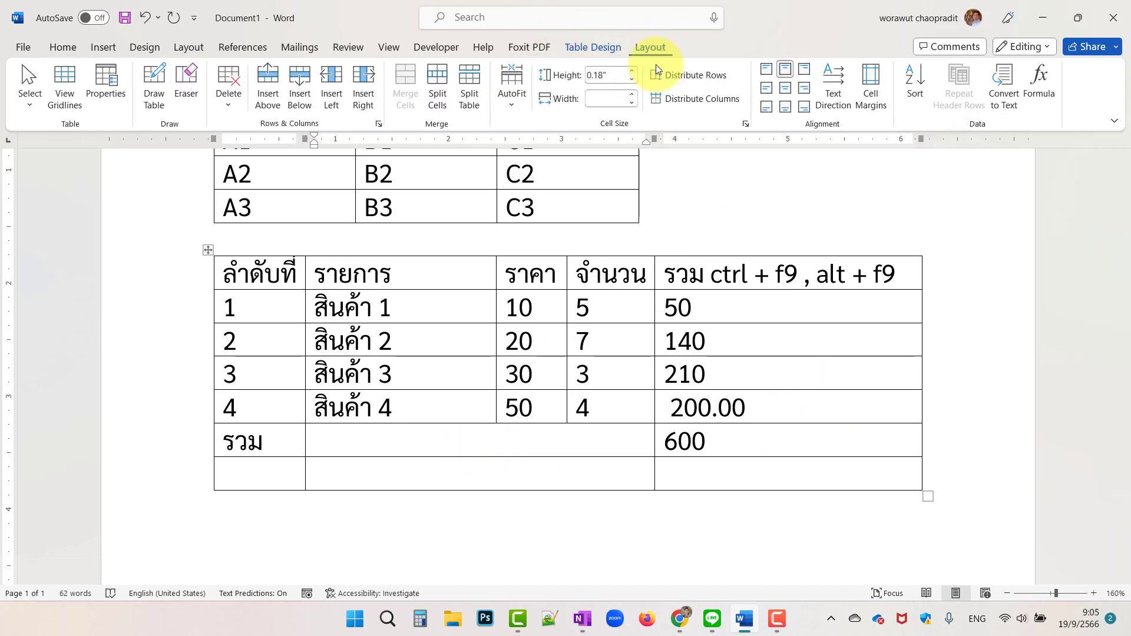
left_click(1035, 109)
left_click_drag(544, 262, 383, 259)
type("=")
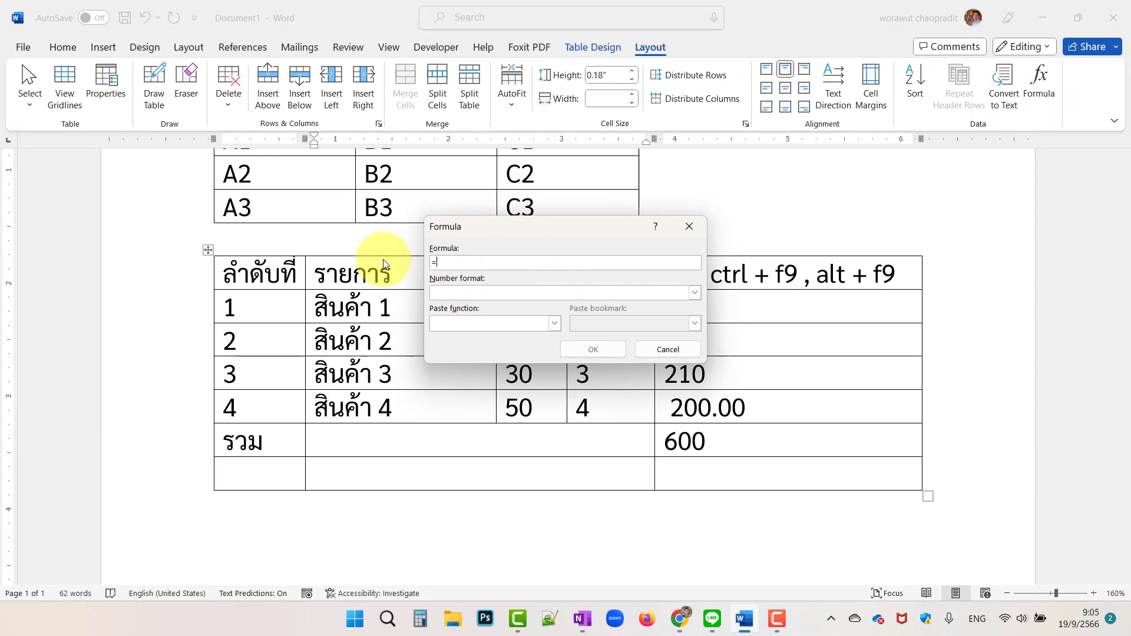
type("c6")
left_click(607, 352)
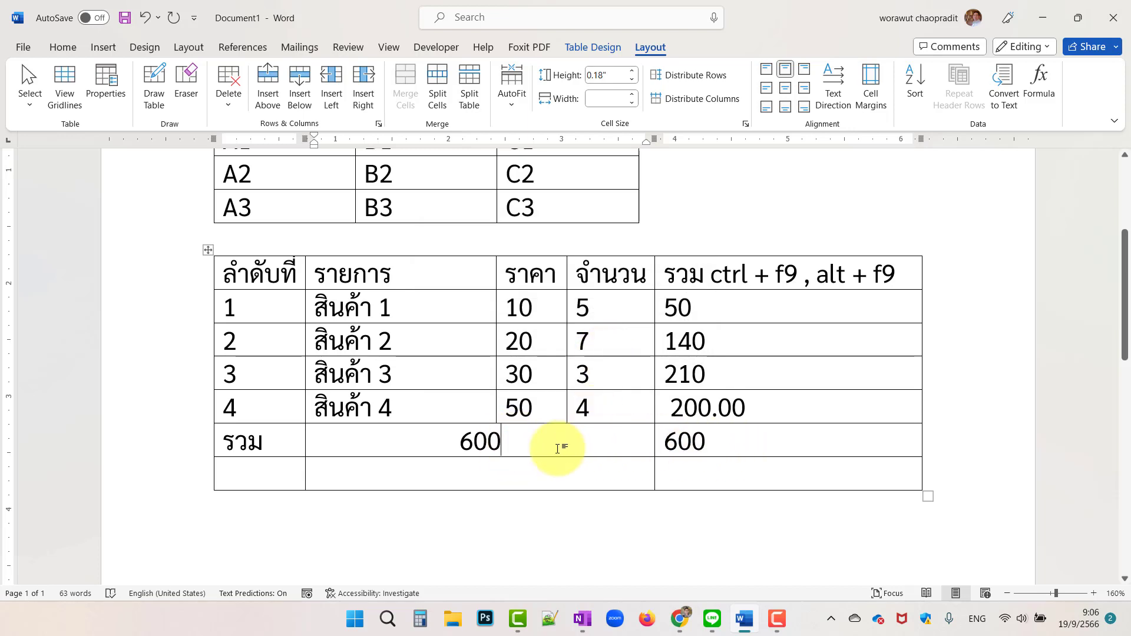
Change the merged cell's formula to =c6\*baht to spell 600 in Thai words.
left_click(488, 442)
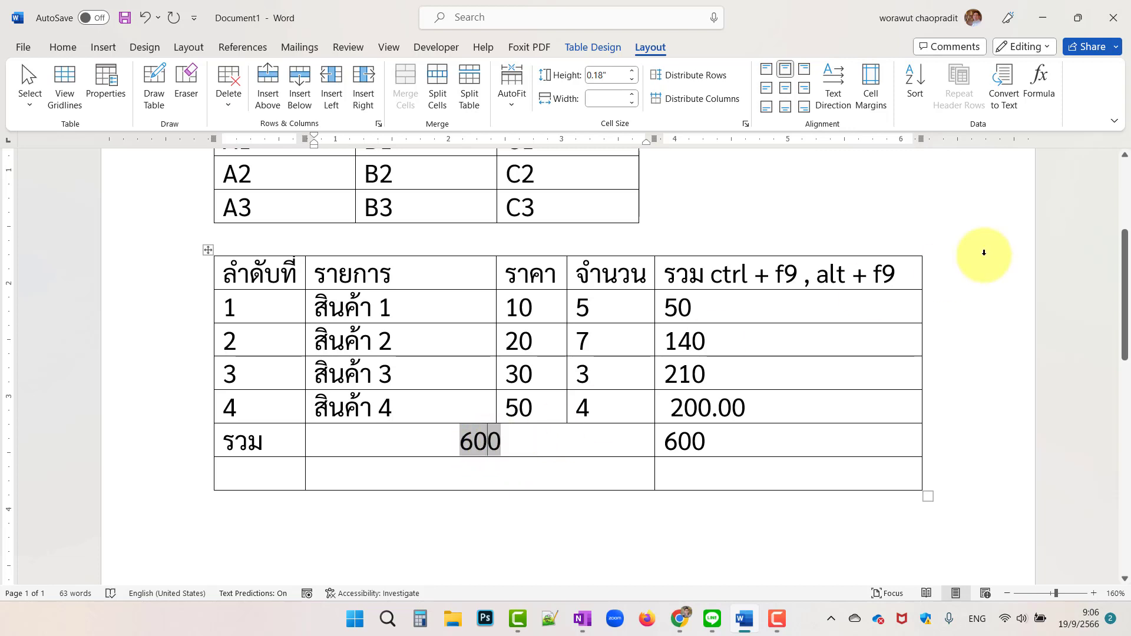
left_click(1050, 73)
type("=c6")
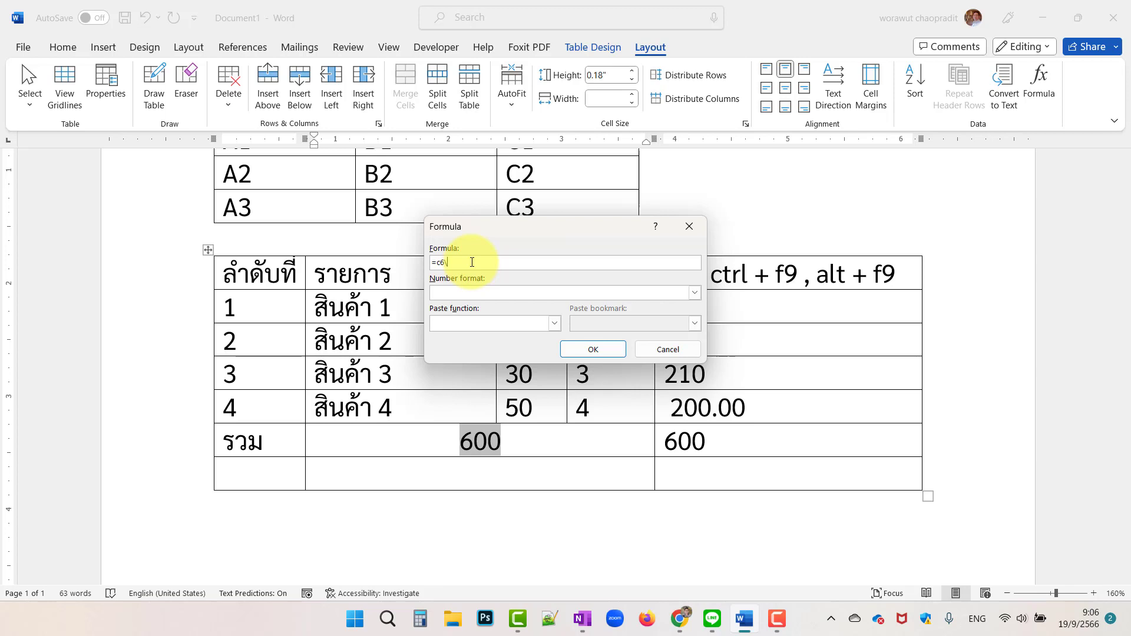
type("*bah")
type("ttext")
left_click(609, 350)
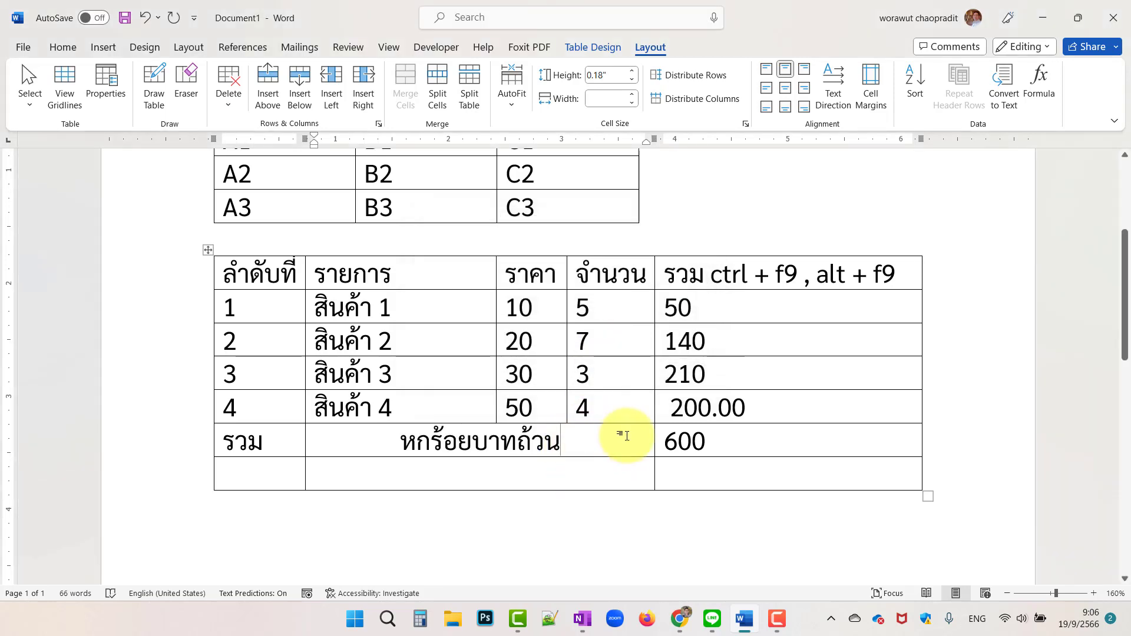
Wrap หกร้อยบาทถ้วน in parentheses.
left_click(390, 440, "shift")
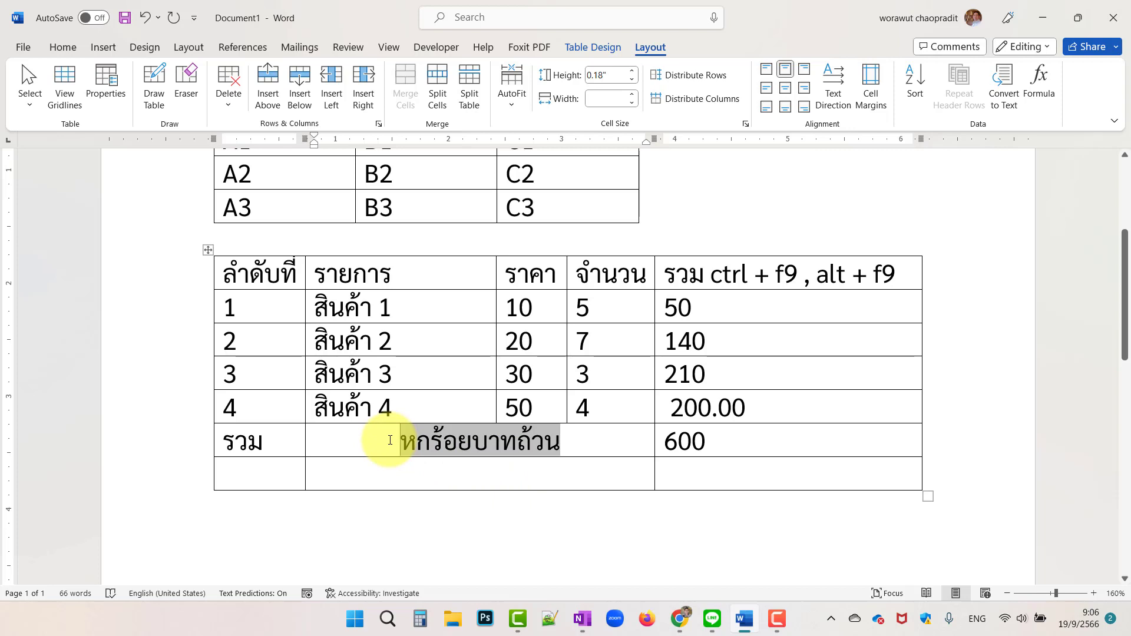
type("(")
key("End")
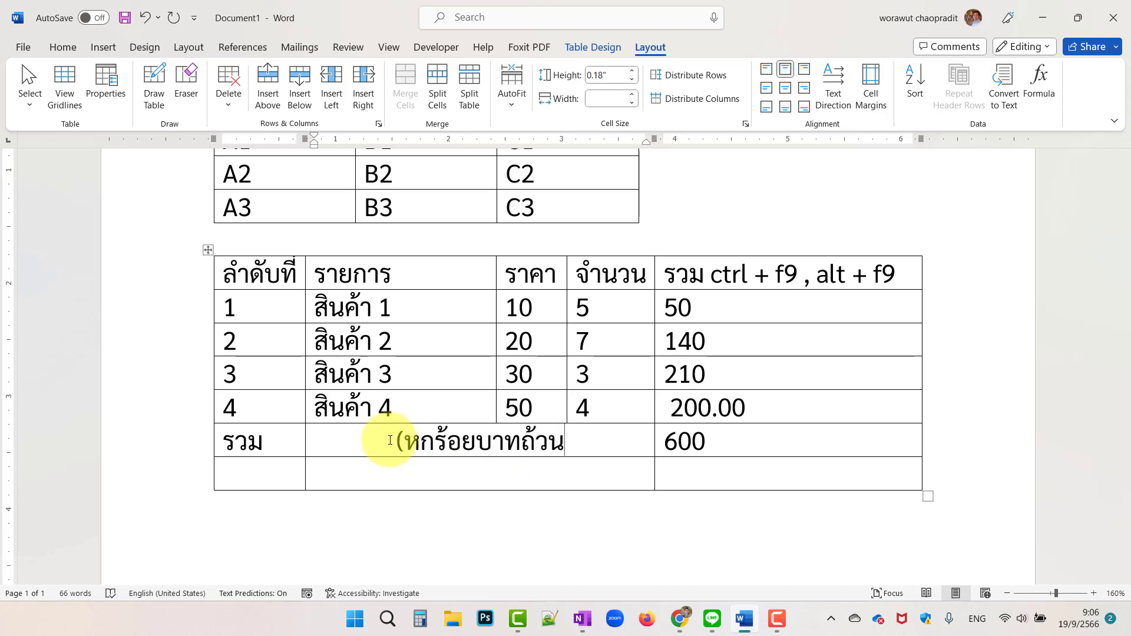
type(")")
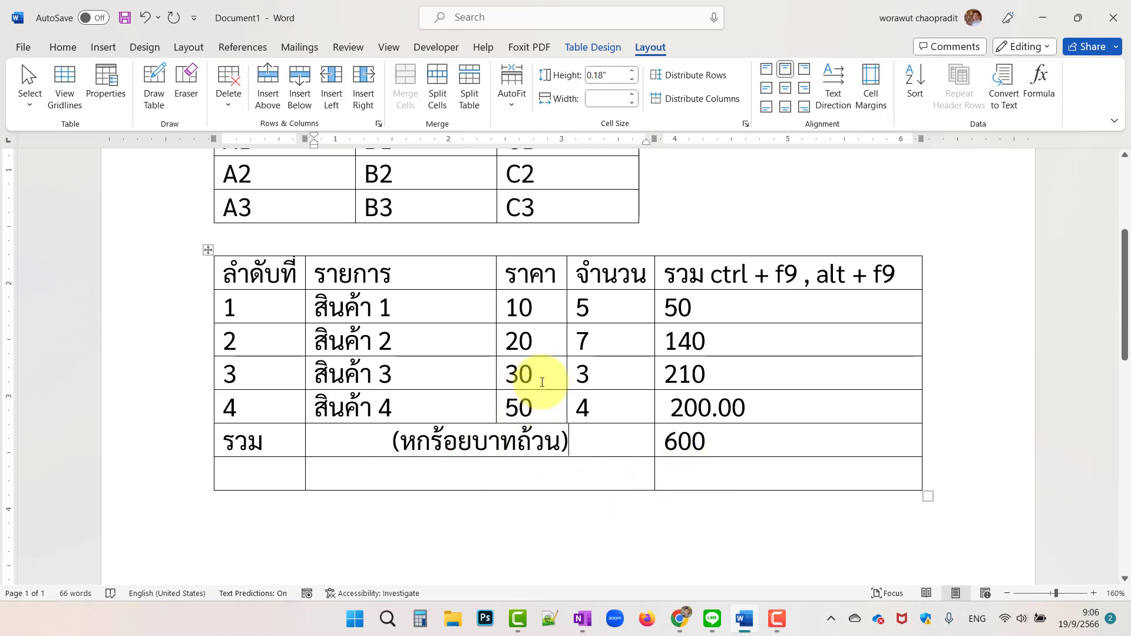
left_click(590, 338)
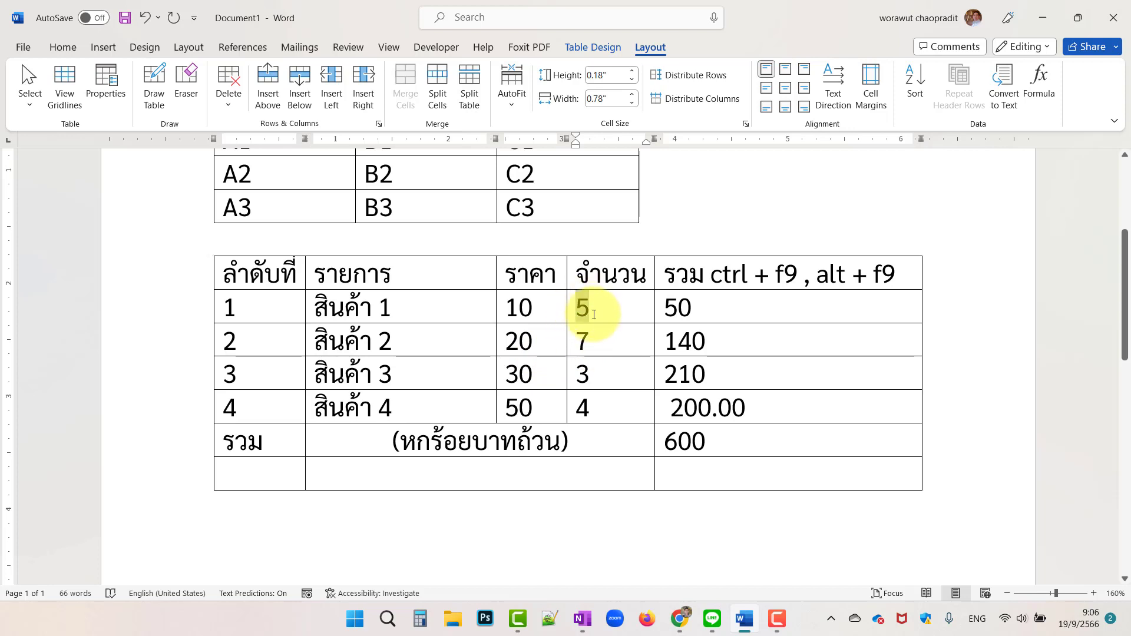
Replace the quantities 5, 7, 3, 4 with 100, 200, 300 and 400.
left_click_drag(586, 305, 610, 399)
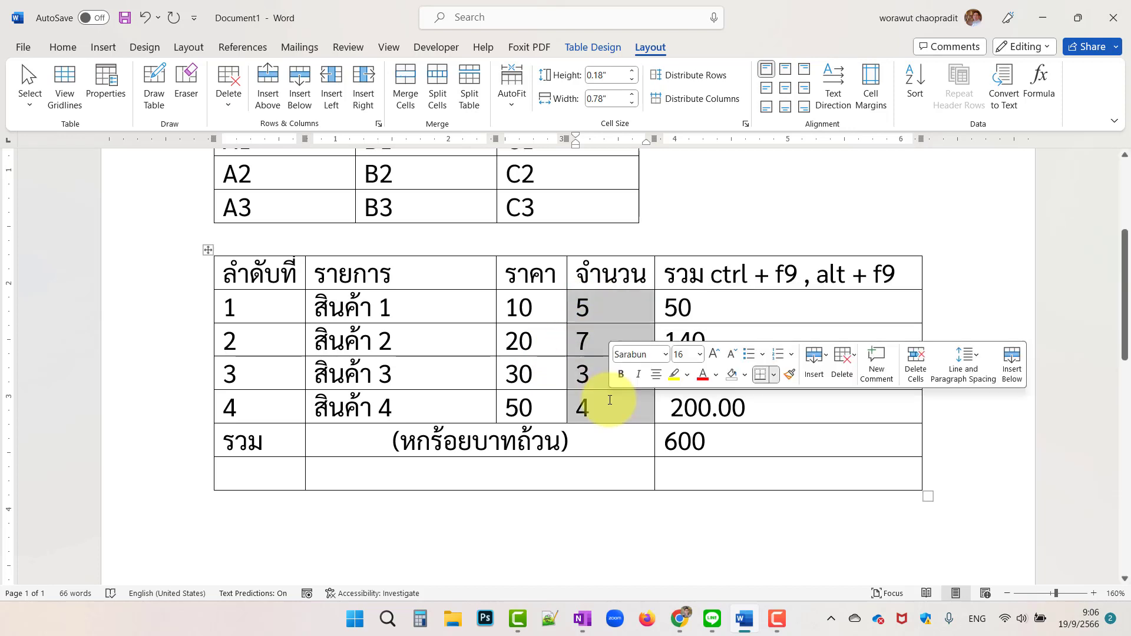
key("BackSpace")
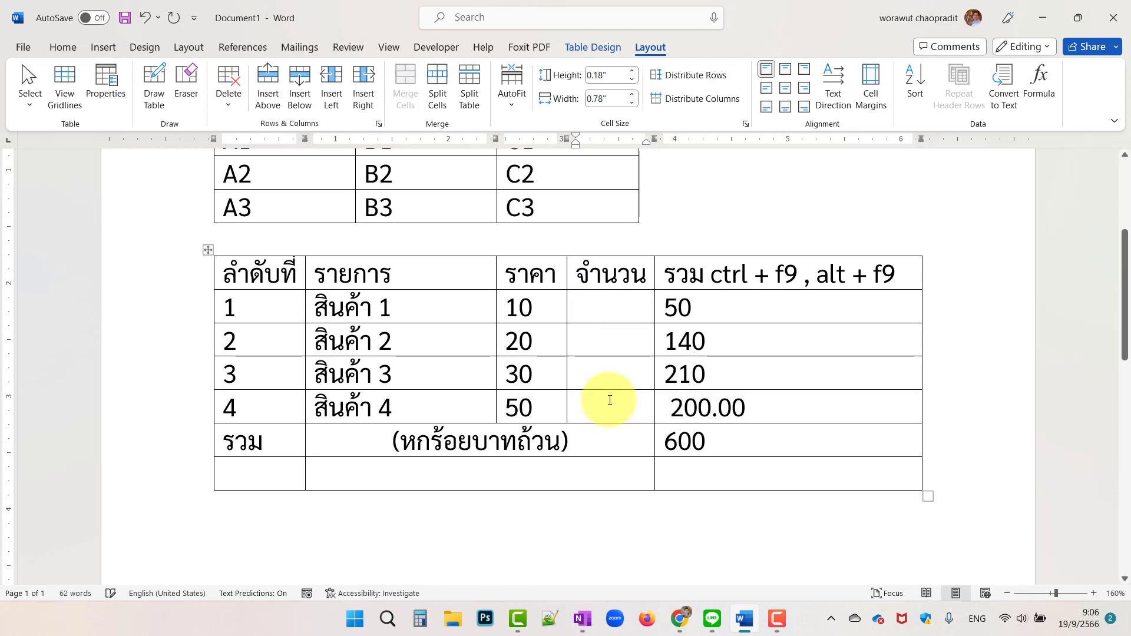
type("100 ")
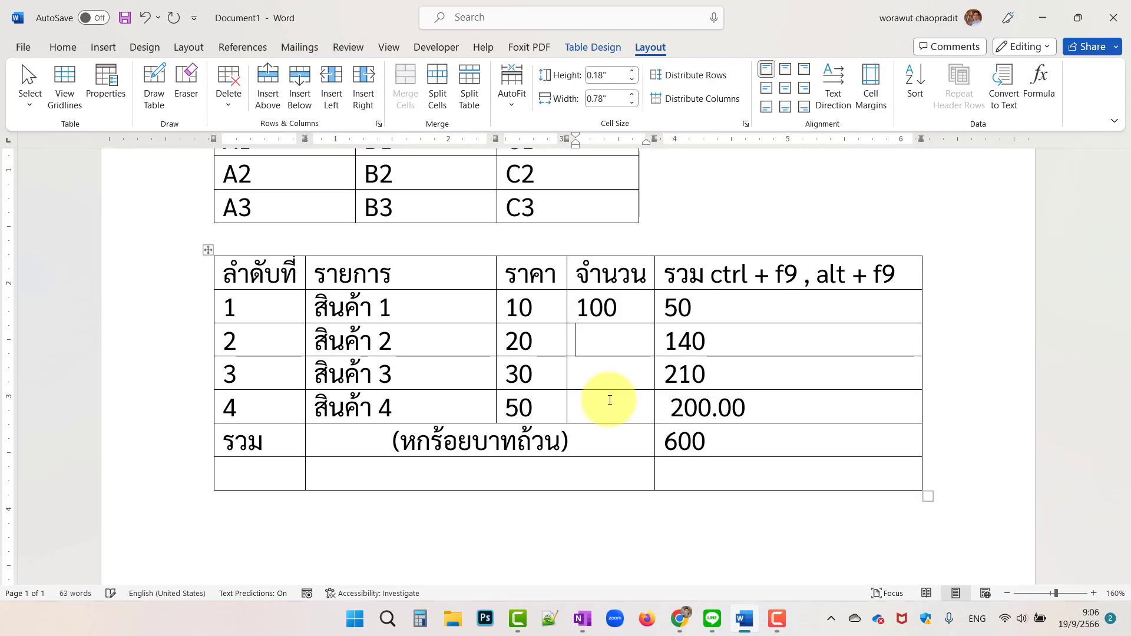
type("200 ")
type("300 ")
type("4")
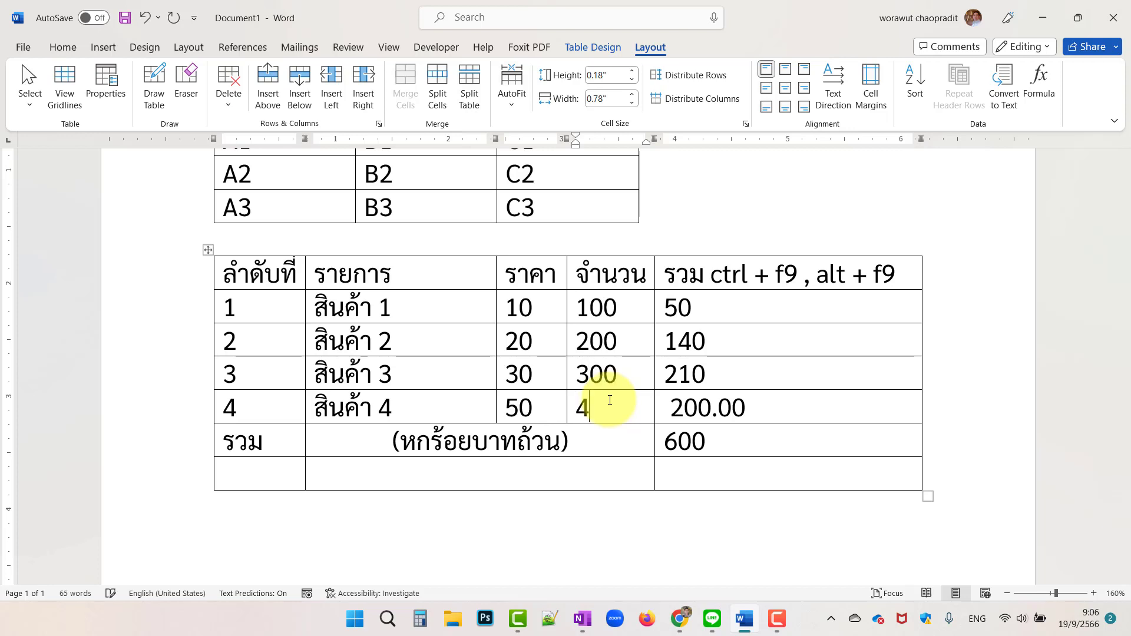
type("00")
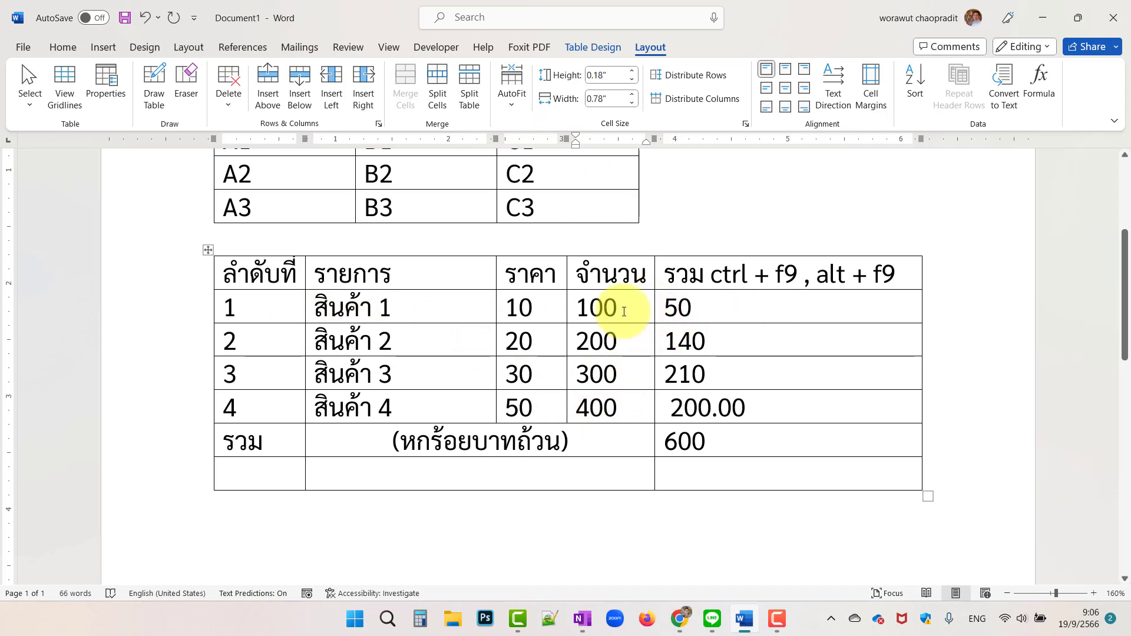
left_click(766, 305)
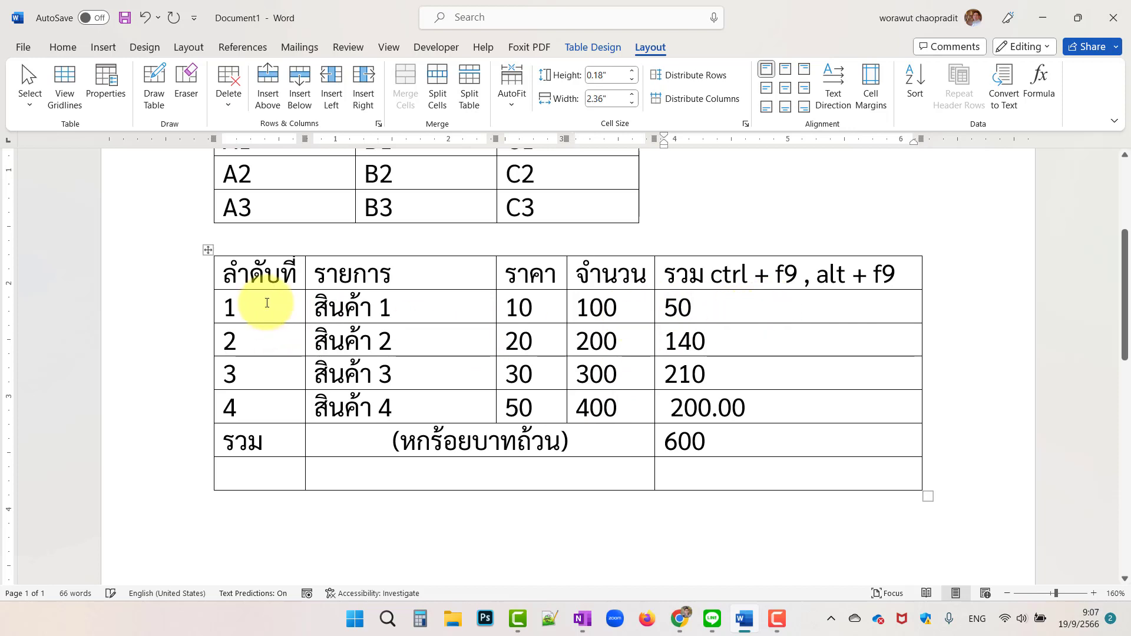
Update the first row's total field so it recalculates to 1000.
left_click_drag(266, 303, 800, 476)
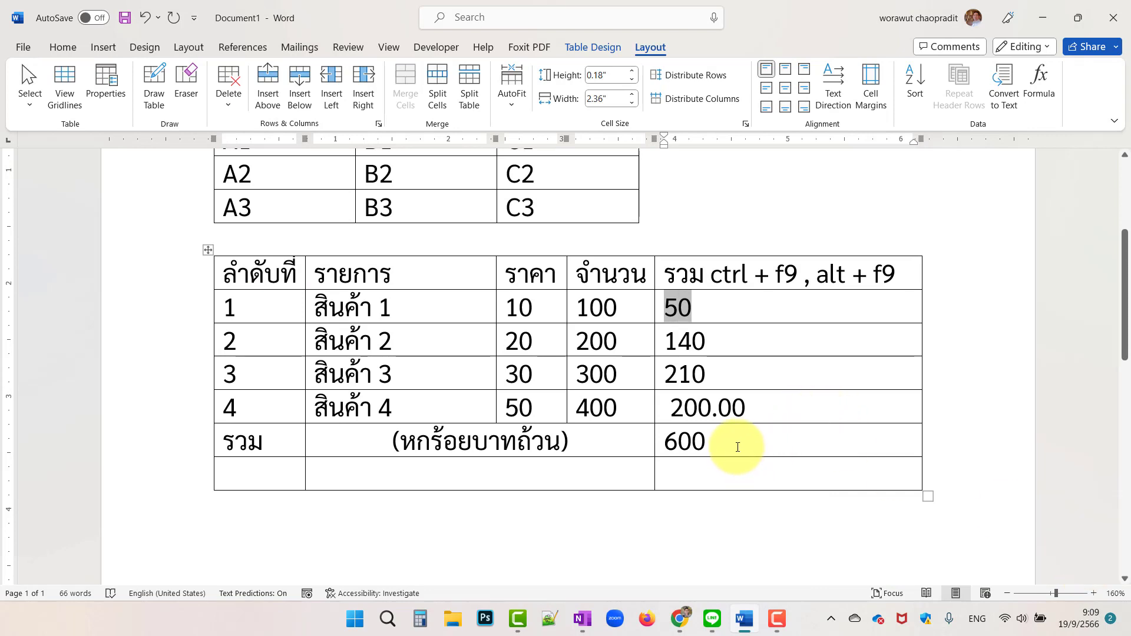
left_click_drag(686, 439, 680, 306)
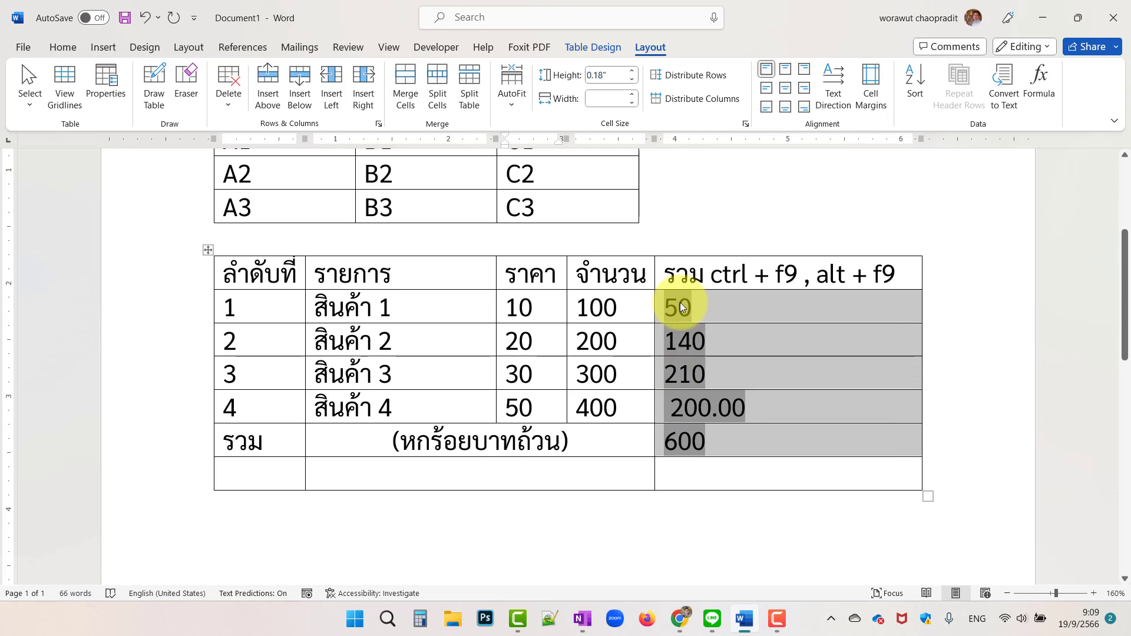
right_click(680, 305)
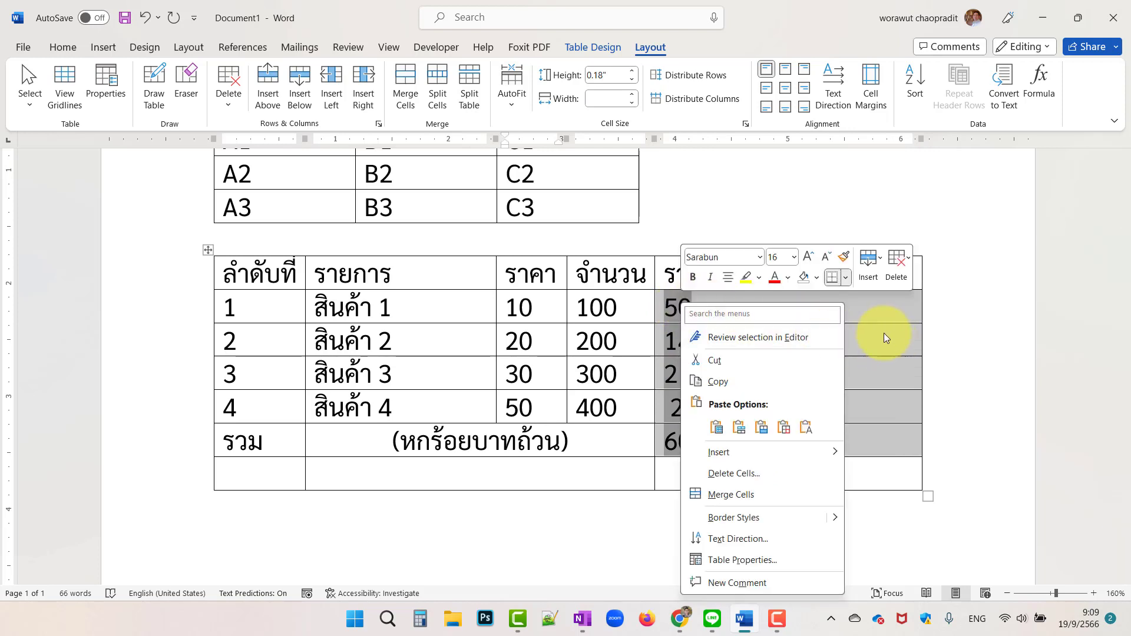
key("Escape")
left_click(752, 310)
left_click(678, 306)
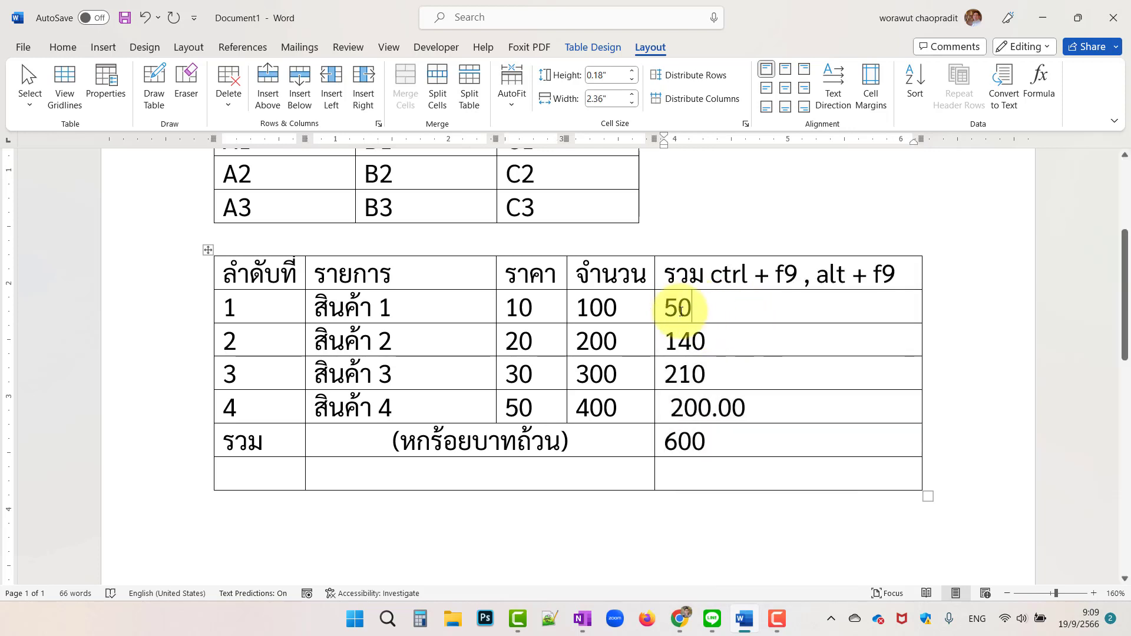
right_click(678, 309)
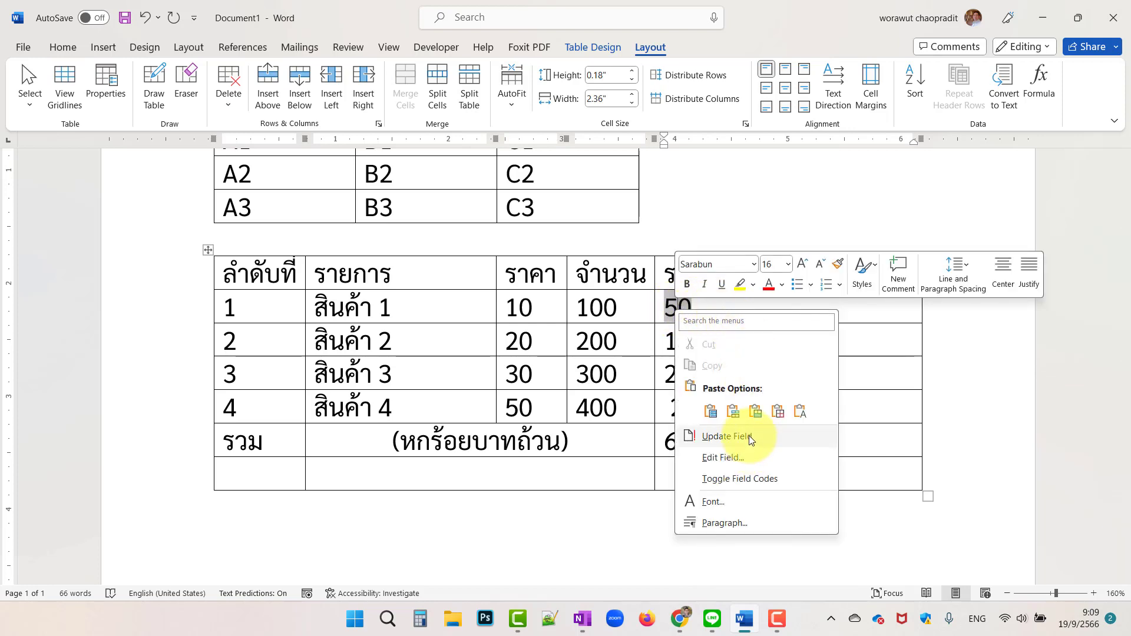
left_click(748, 436)
Update the remaining fields: 4000, 6000, 20,000.00, grand total 31,000, and the Thai-words amount.
right_click(694, 338)
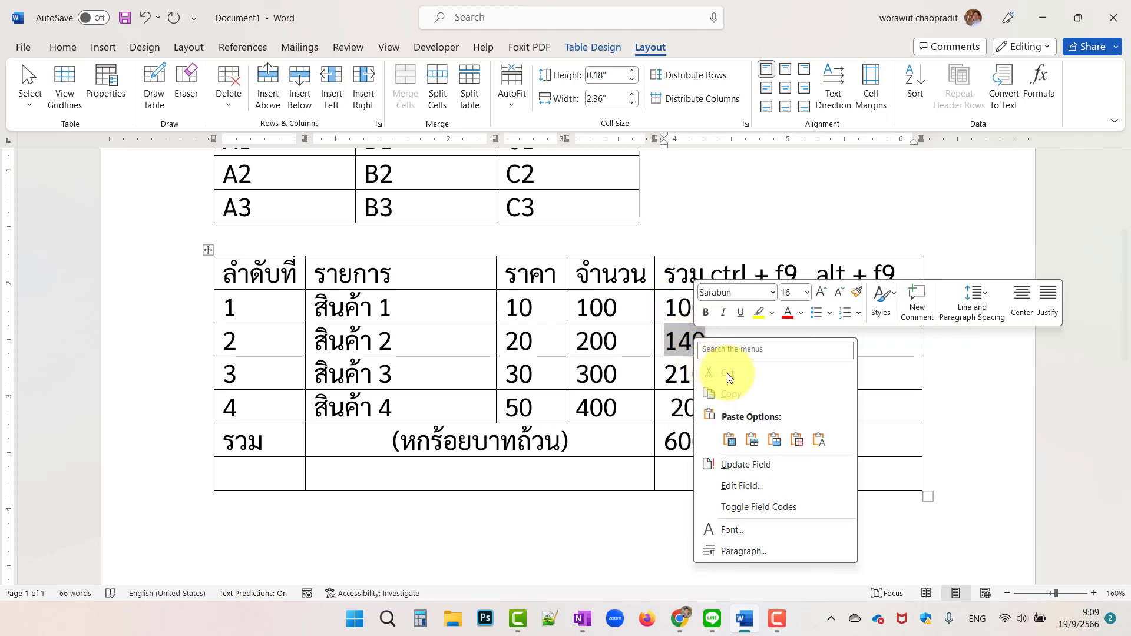
left_click(743, 465)
right_click(685, 373)
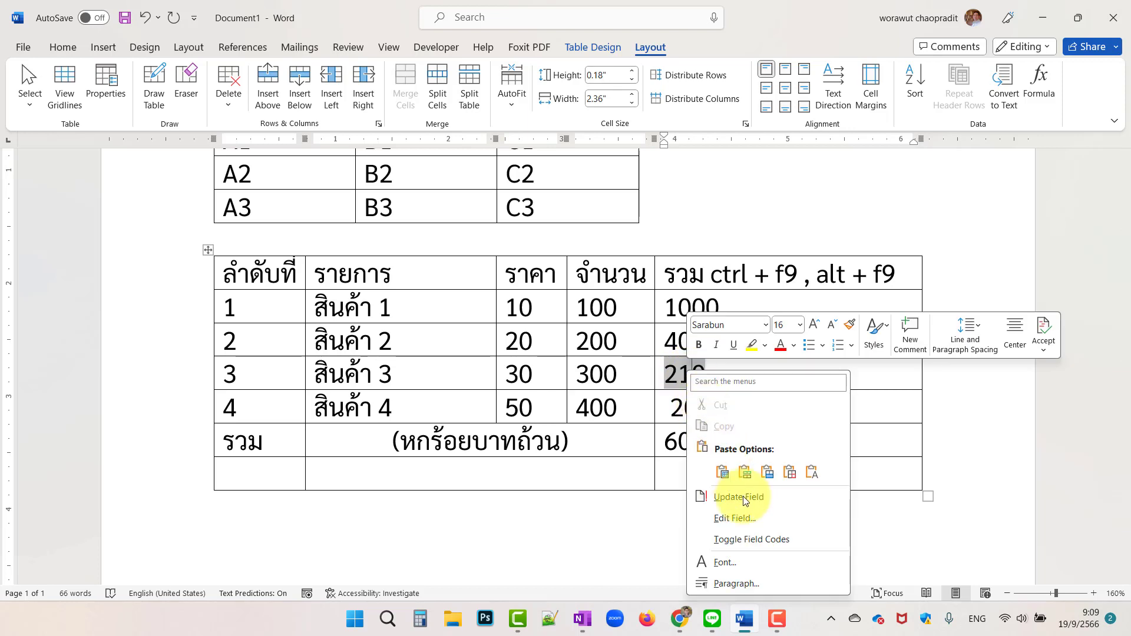
left_click(751, 495)
right_click(690, 409)
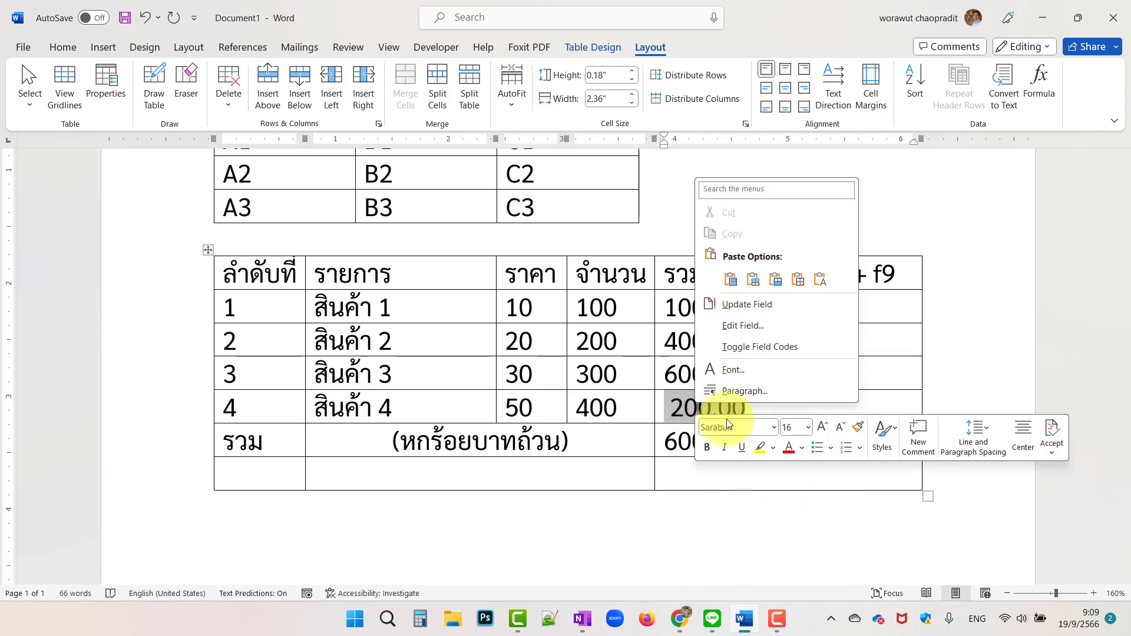
left_click(745, 305)
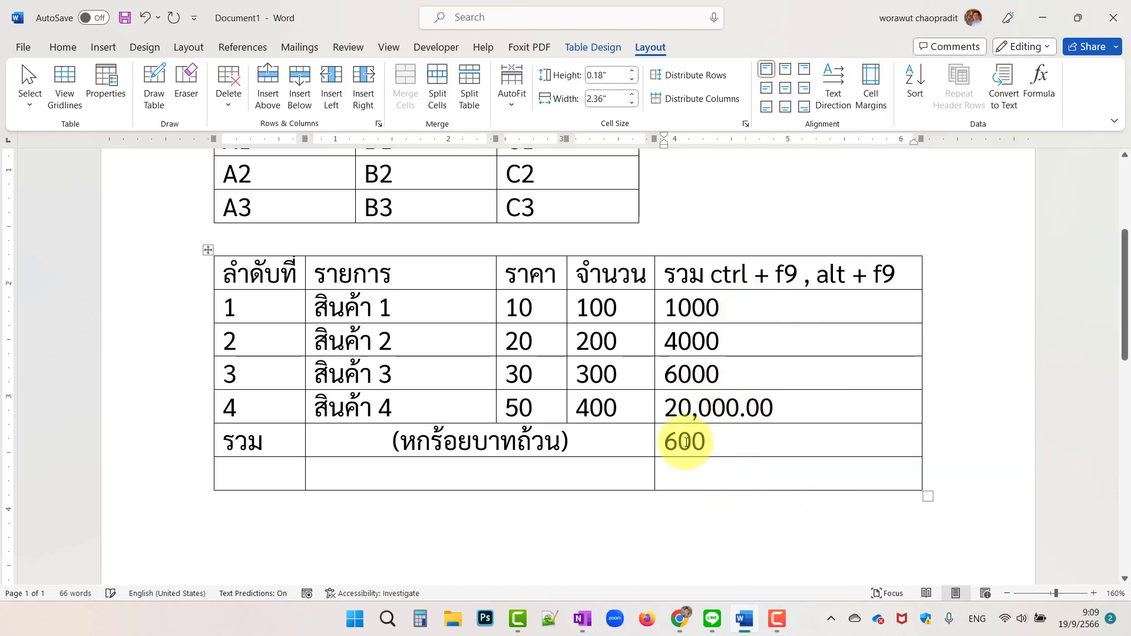
right_click(682, 443)
left_click(727, 343)
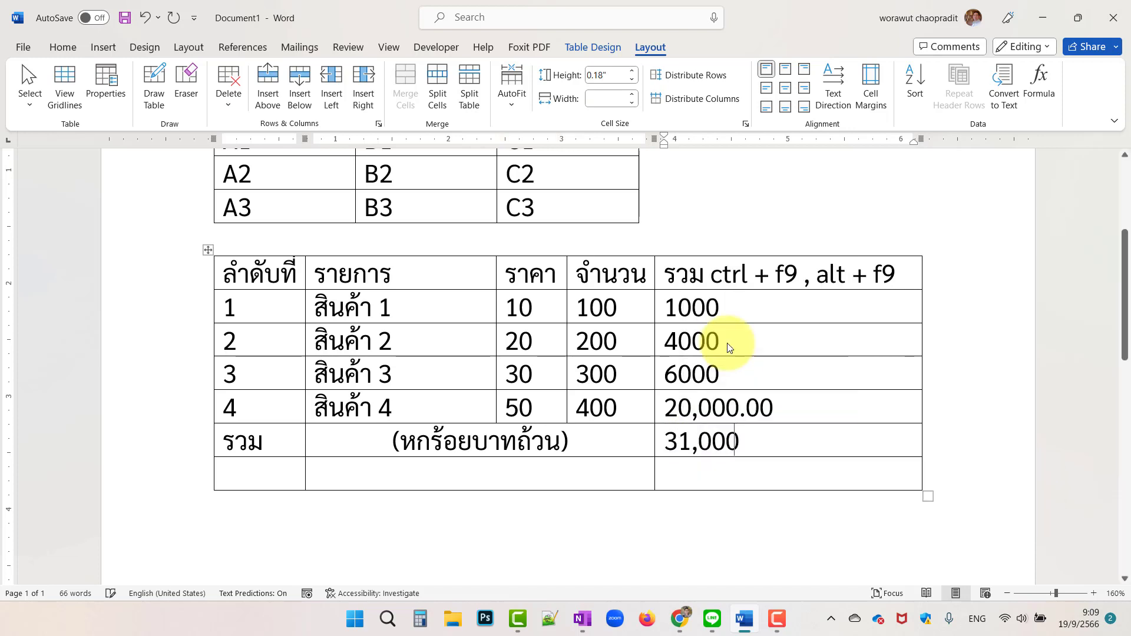
right_click(495, 442)
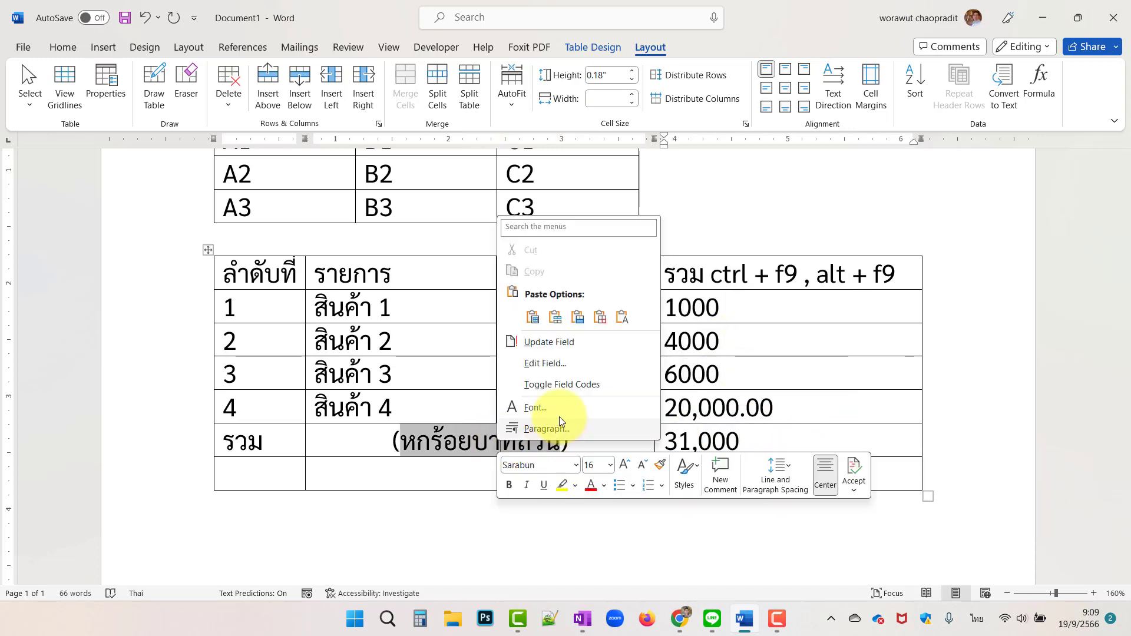
left_click(556, 345)
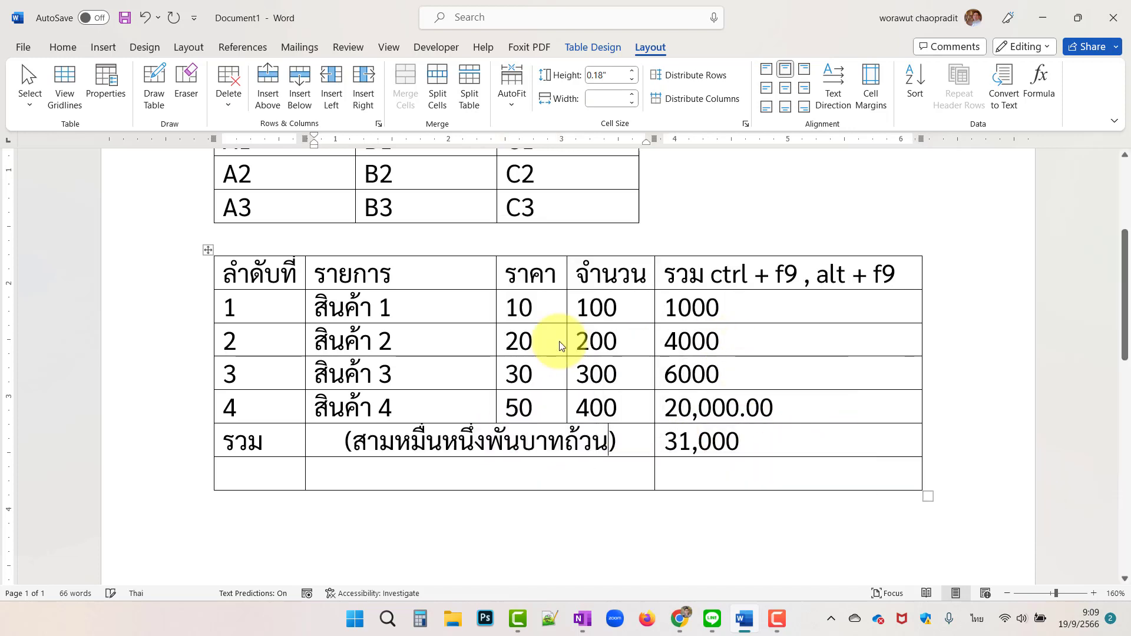
Shrink all the price table's text by two font-size steps to 12 pt.
left_click(779, 480)
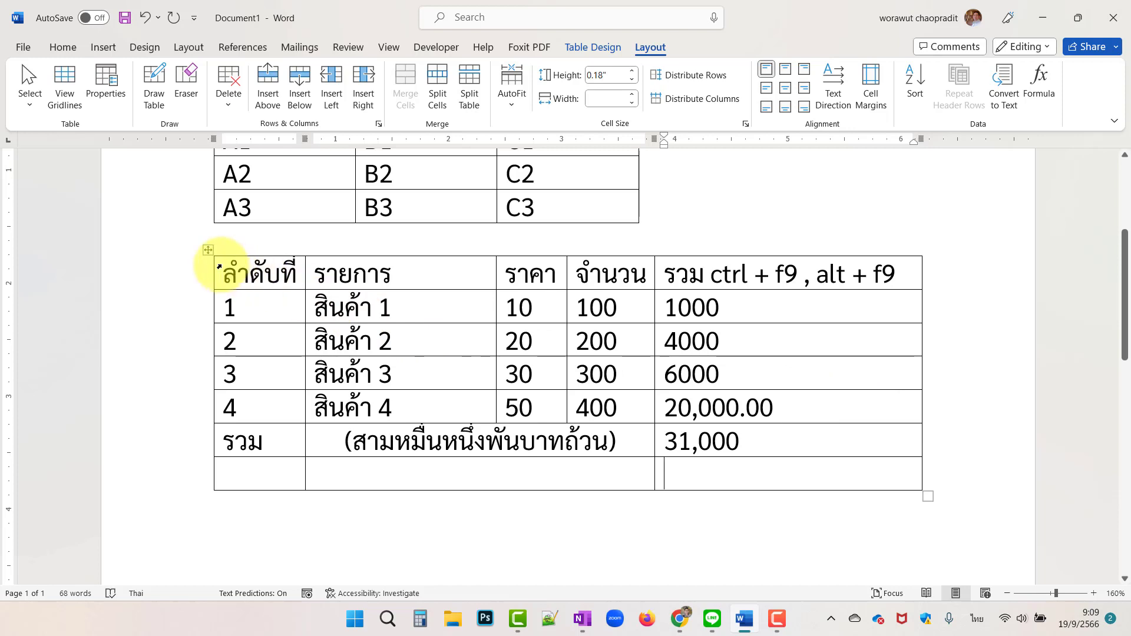
left_click_drag(220, 269, 820, 442)
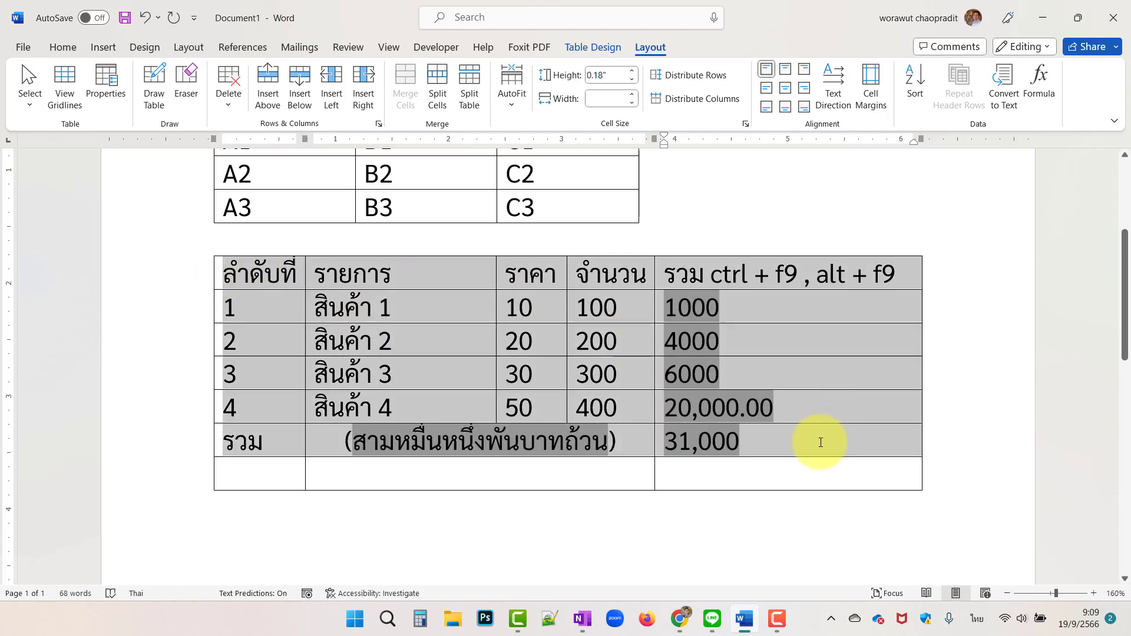
left_click(63, 47)
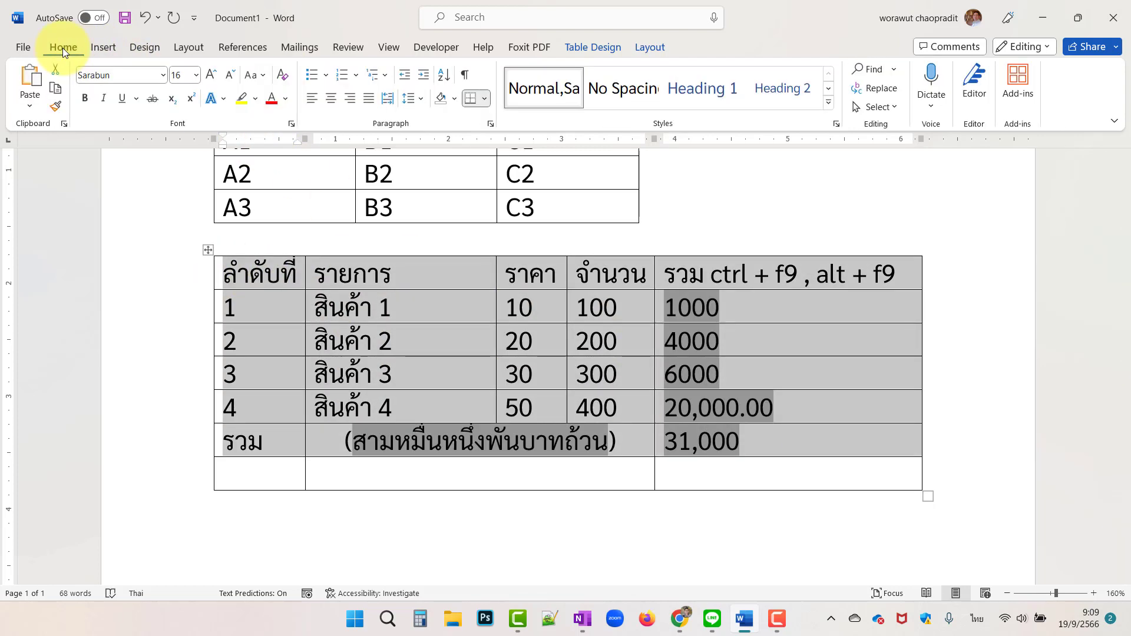
left_click(229, 76)
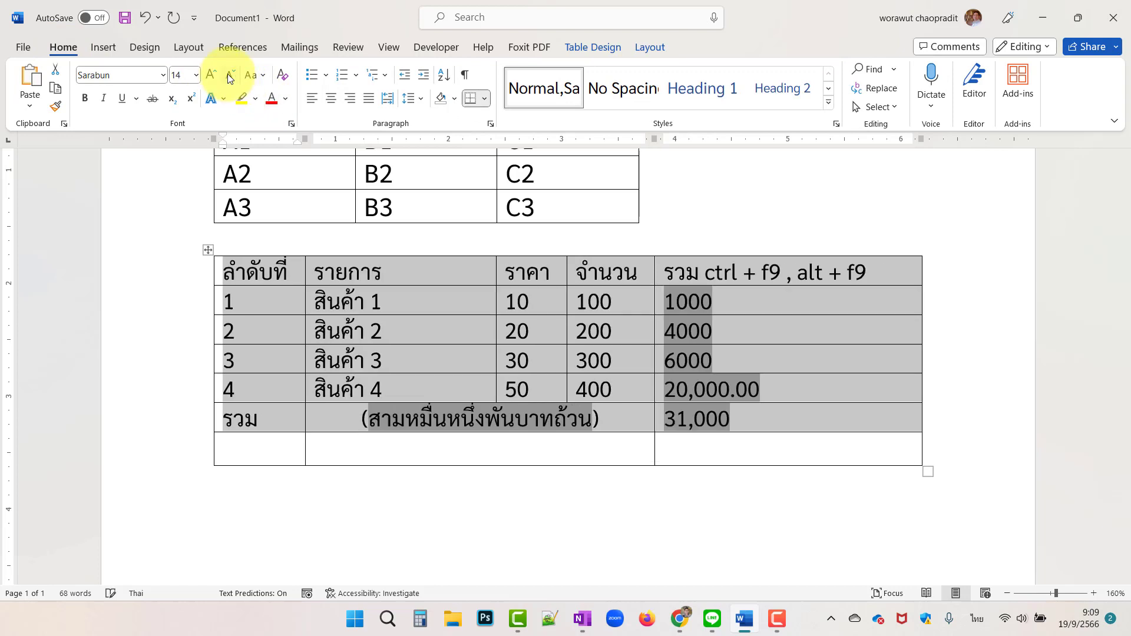
left_click(229, 76)
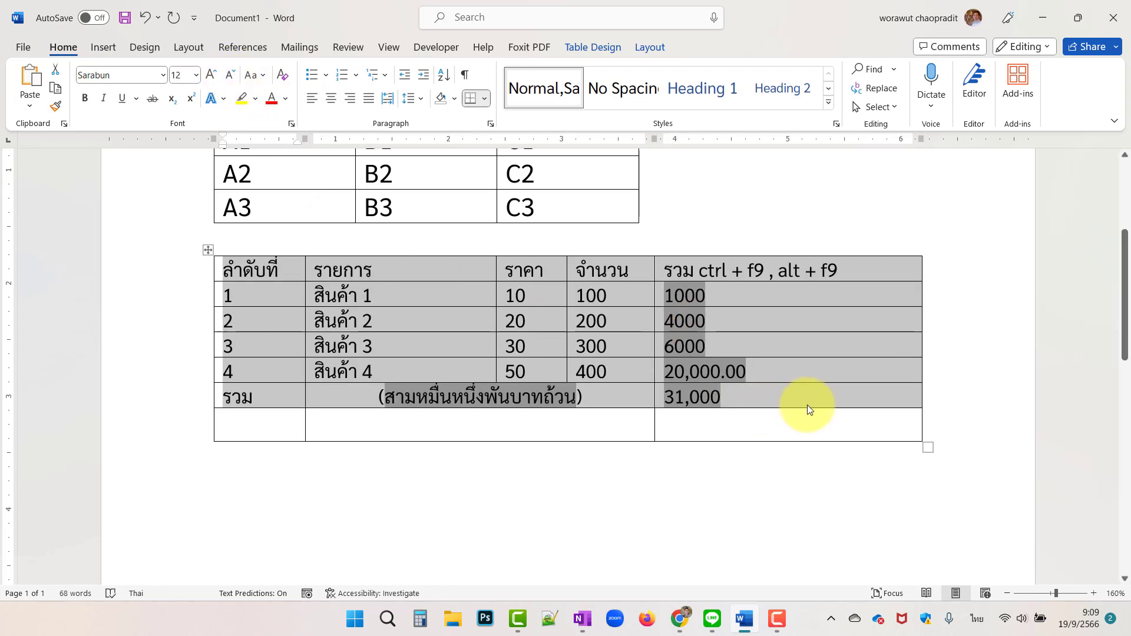
left_click(778, 383)
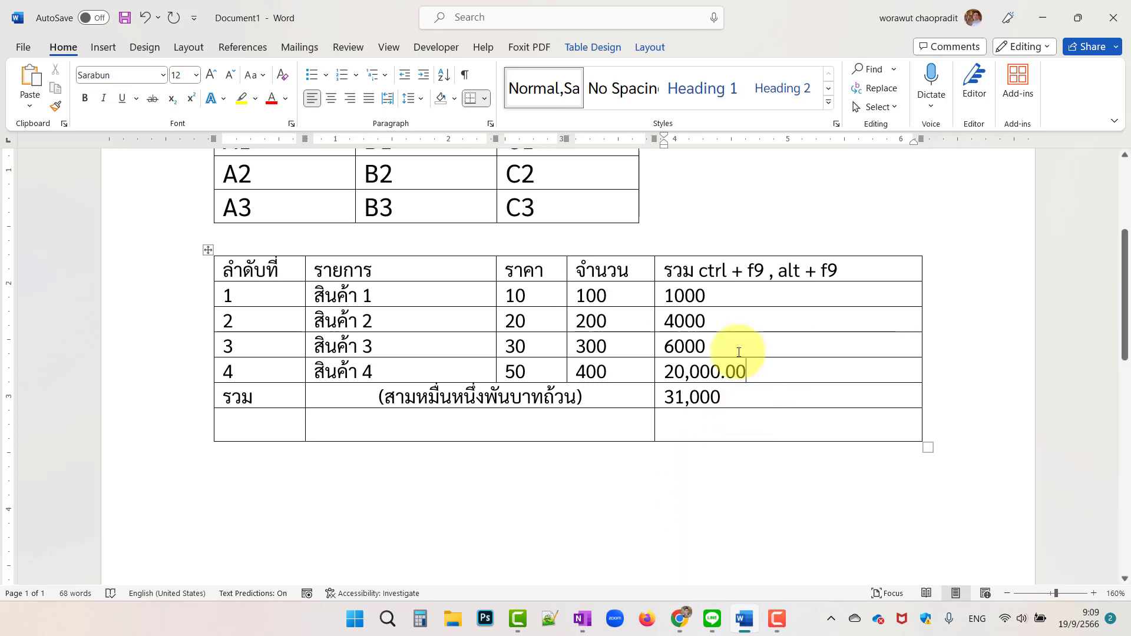
Apply the #,##0.00 number format to the third total's formula so it reads 6,000.00.
left_click(687, 347)
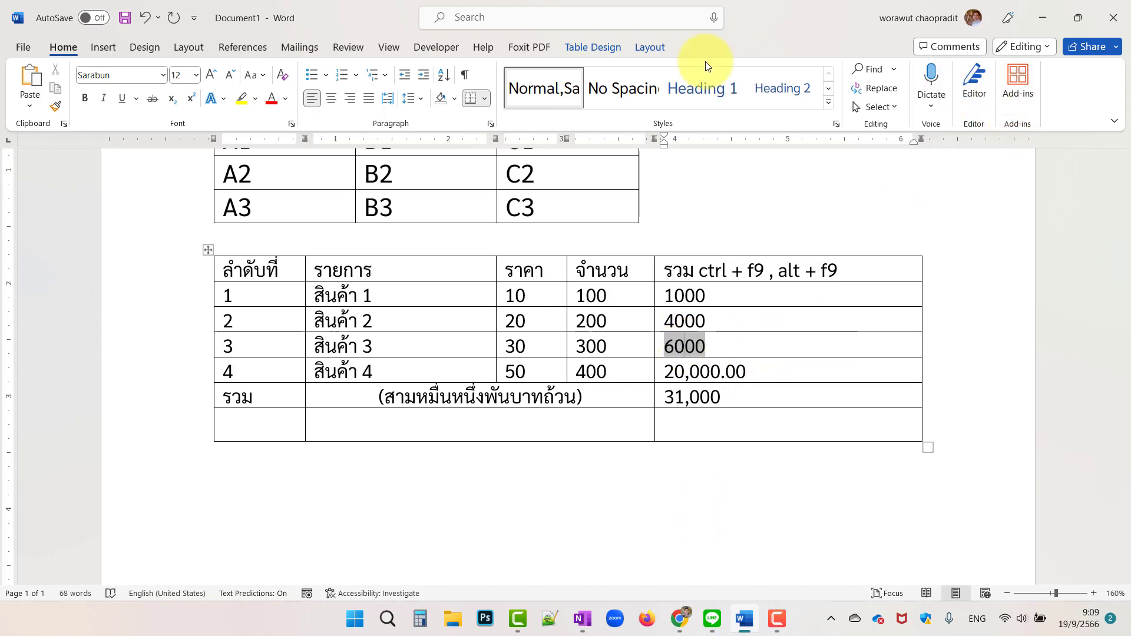
left_click(650, 47)
left_click(1037, 88)
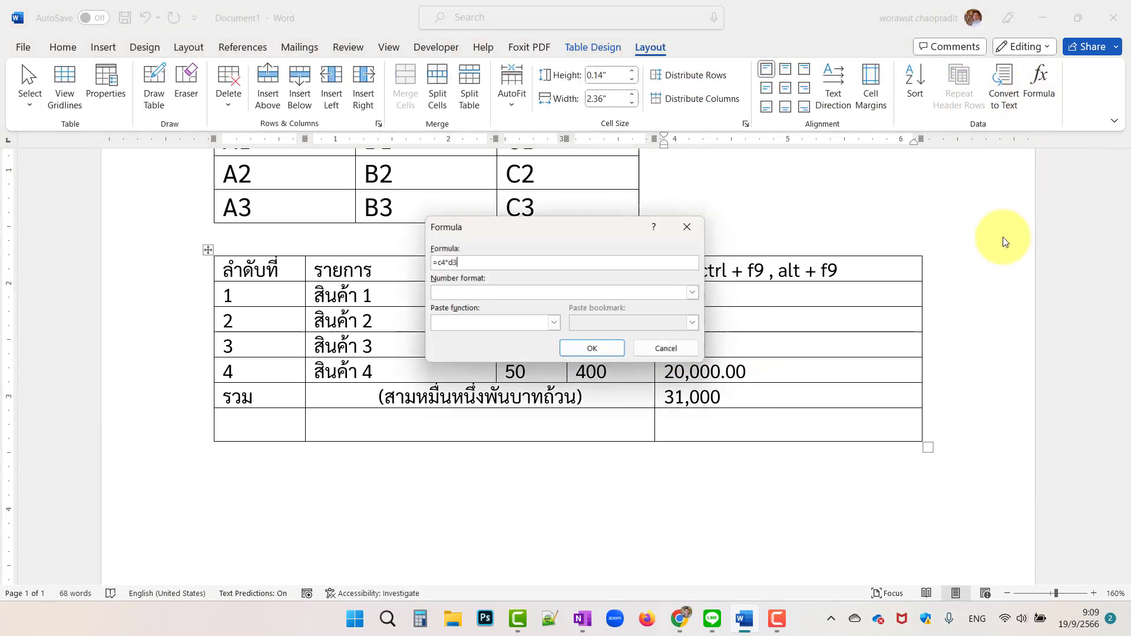
left_click(695, 293)
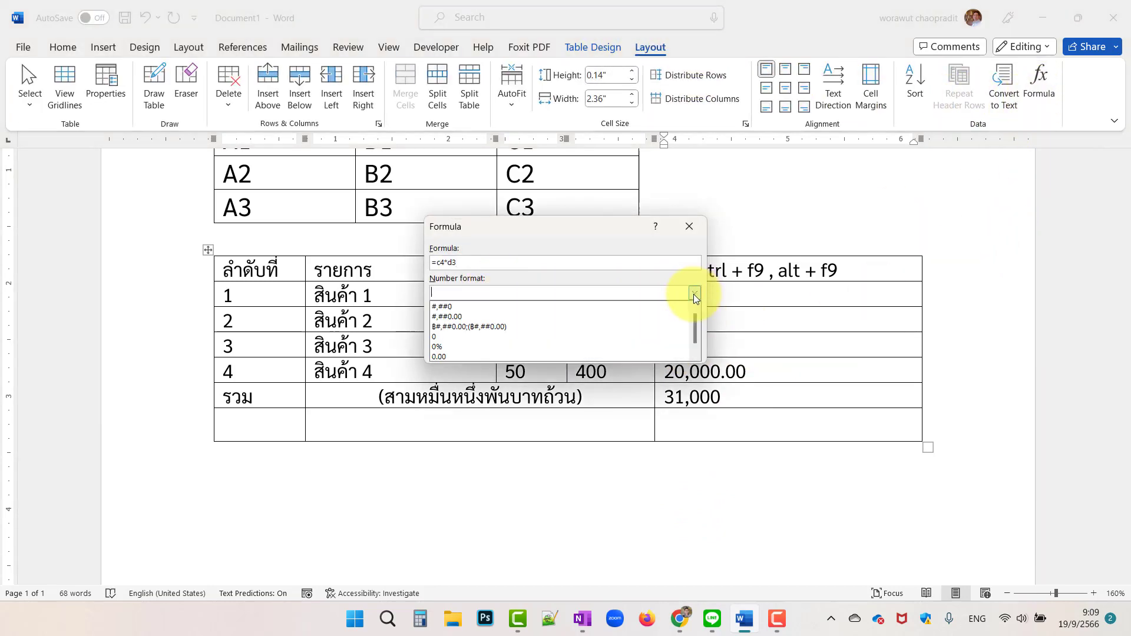
left_click(477, 323)
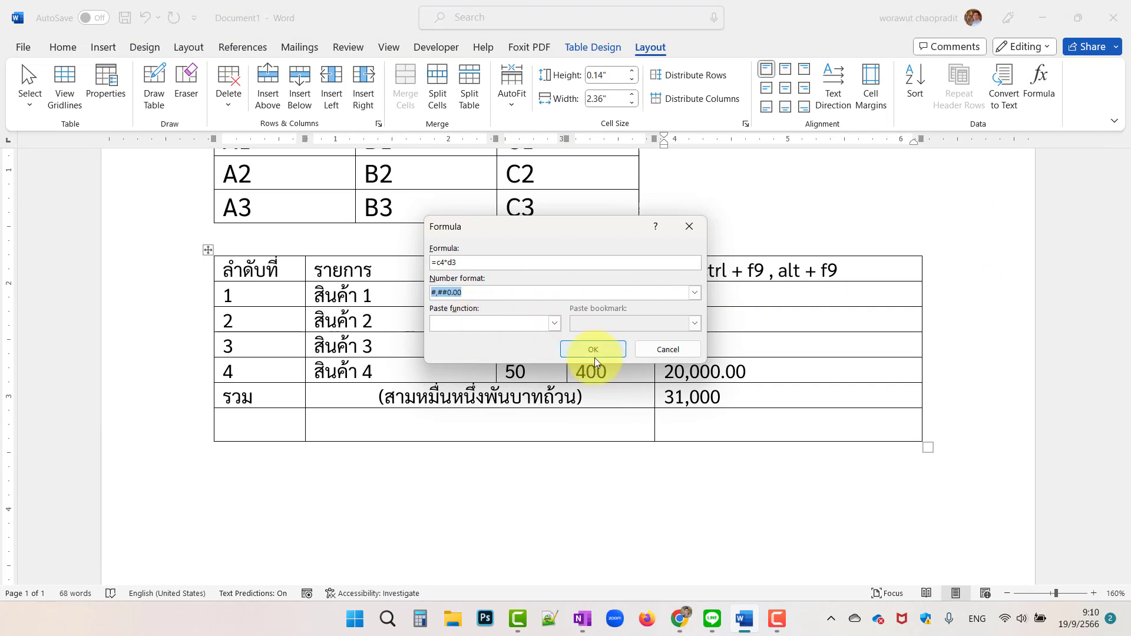
left_click(593, 348)
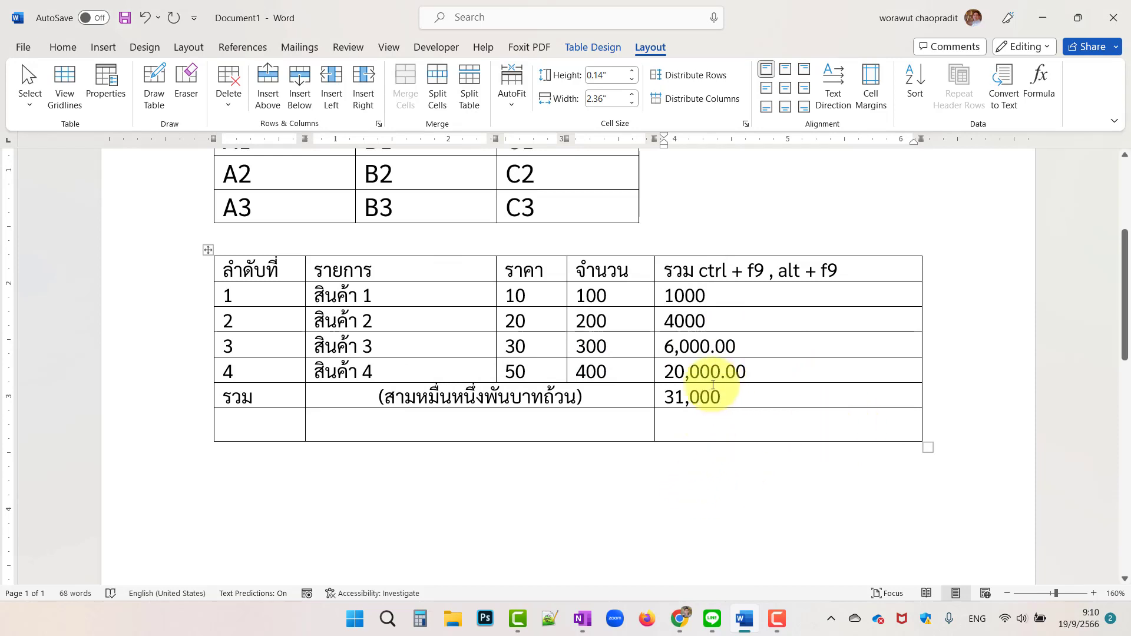
left_click_drag(702, 273, 771, 272)
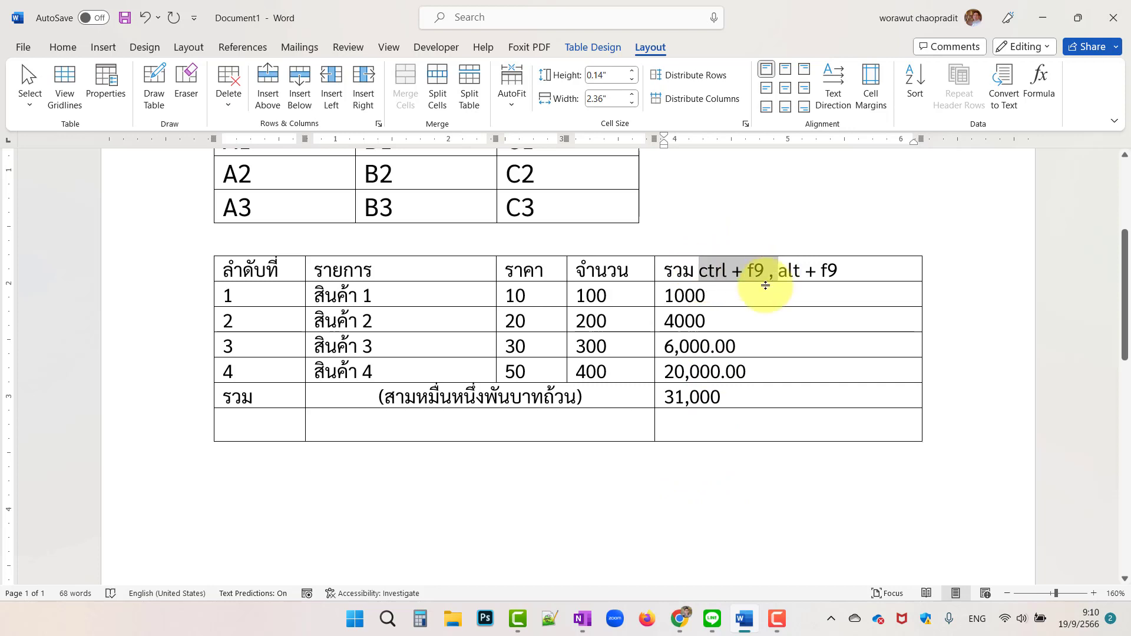
left_click(696, 422)
key("ctrl+F9")
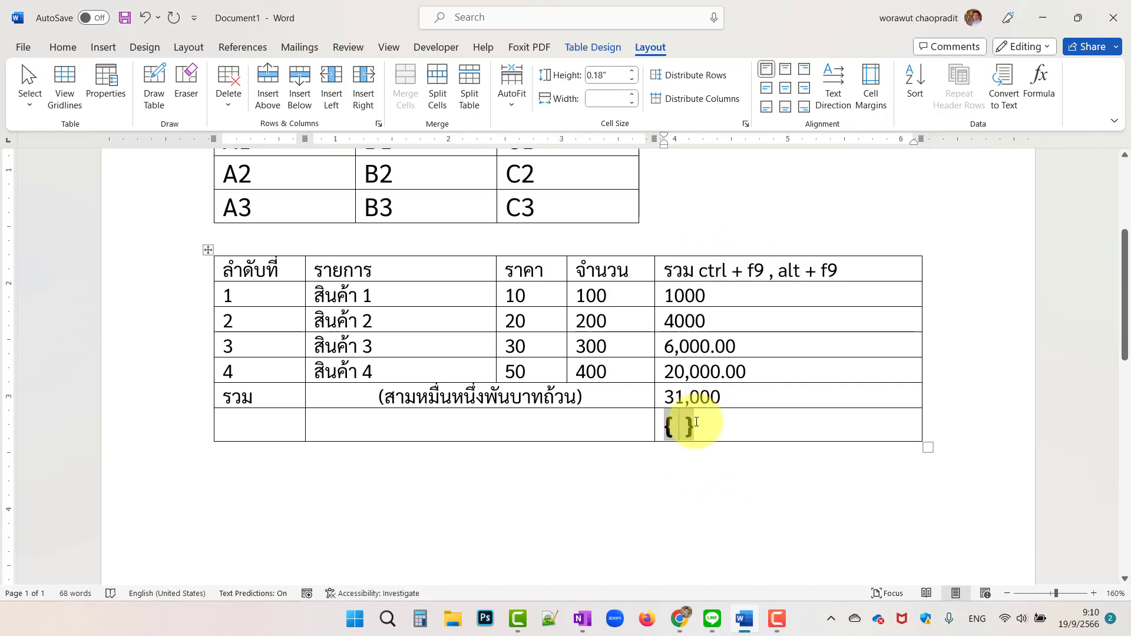
key("ctrl+F9")
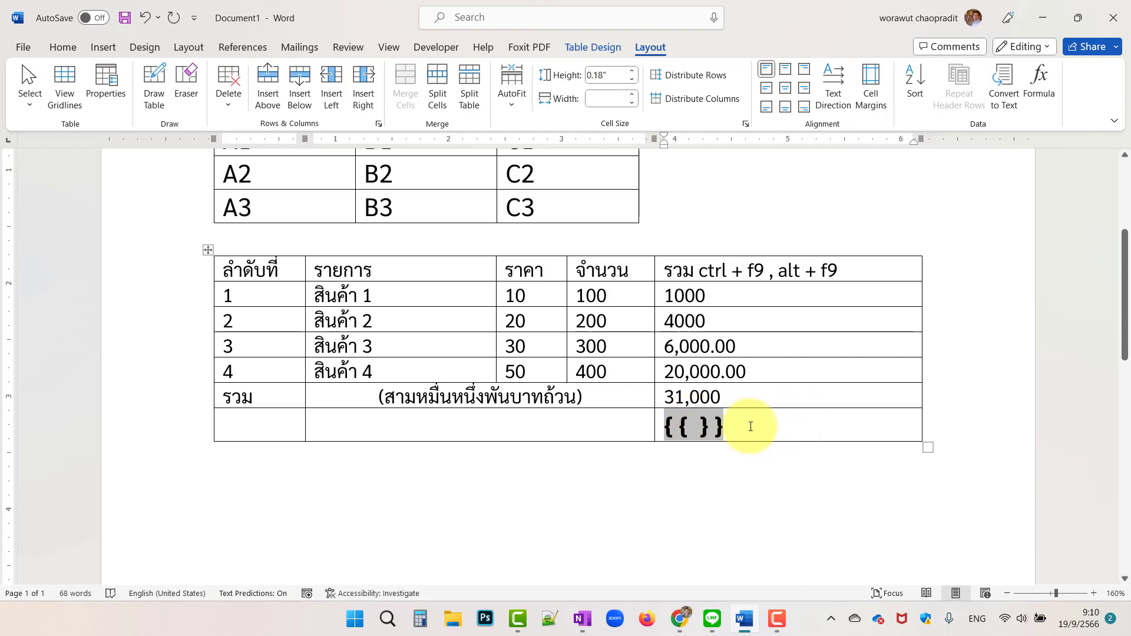
left_click(761, 426)
key("BackSpace")
key("BackSpace")
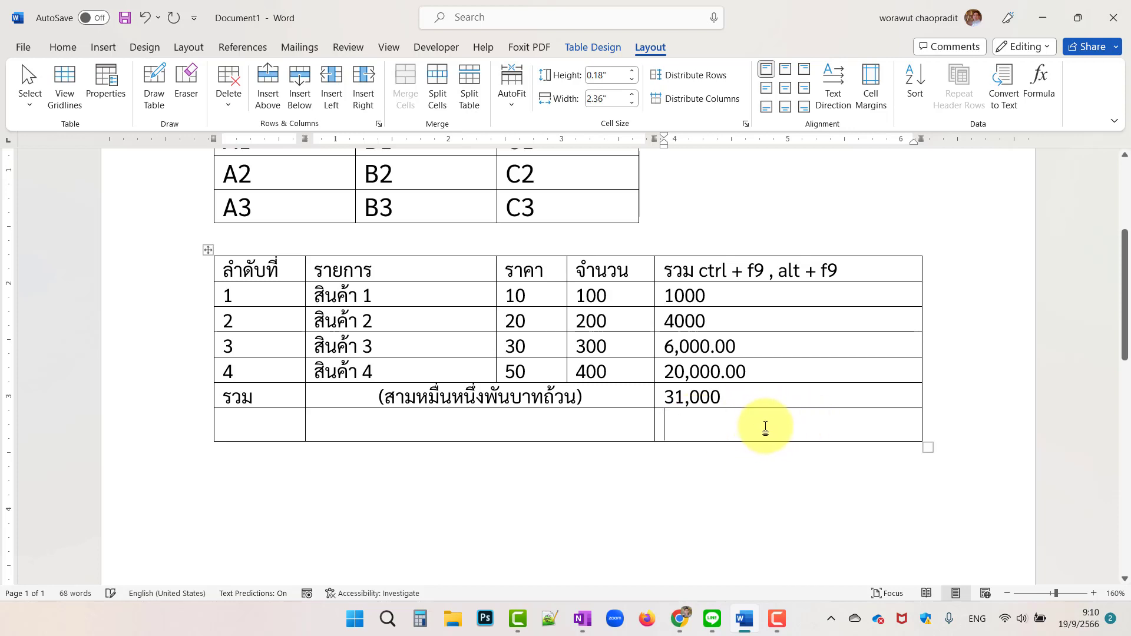